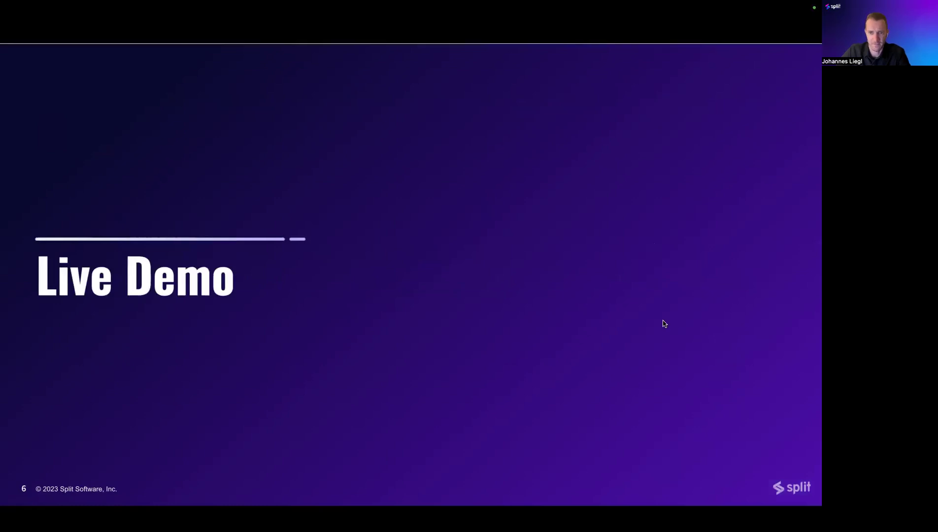
# Leave the slideshow for the Safari window showing Split's experiment_0 feature flag page
pyautogui.press('Left')
pyautogui.hotkey('ctrl', 'Right')
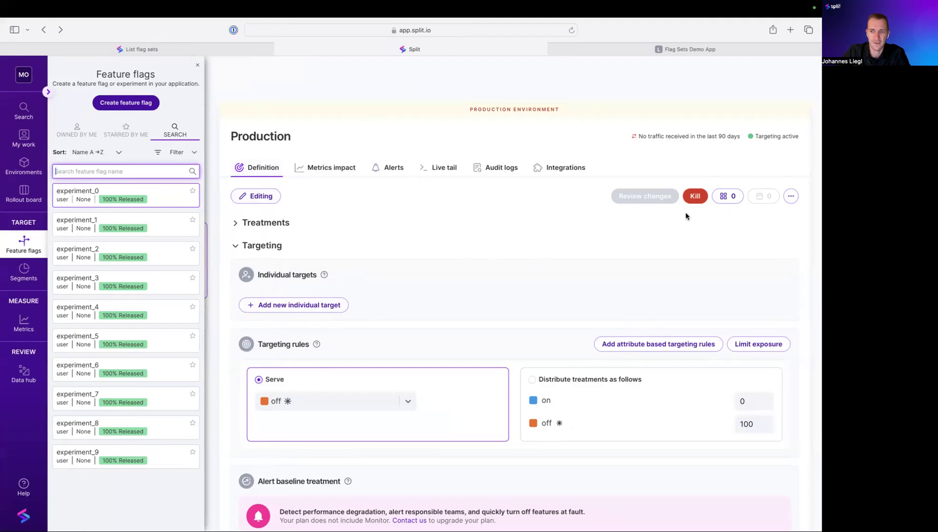
# Check experiment_0's available flag sets (backend, frontend, mobile) without assigning any
pyautogui.click(728, 197)
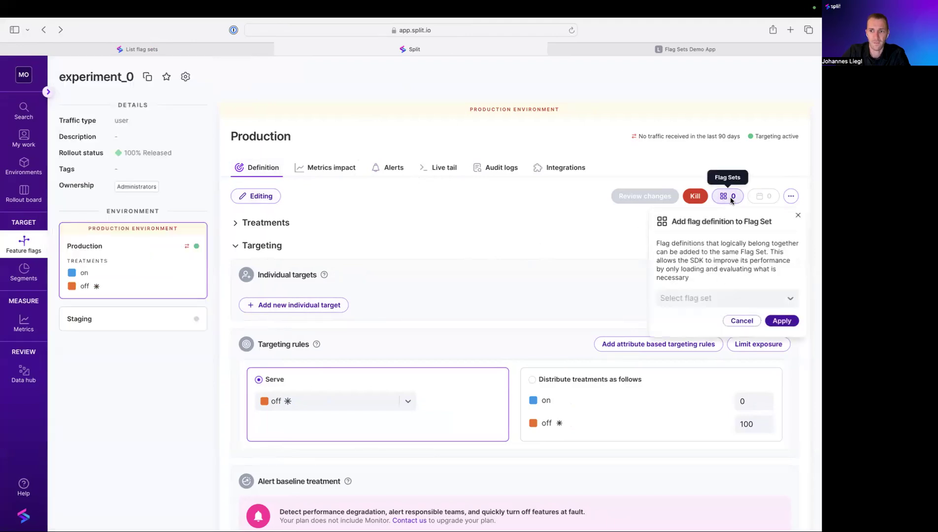
pyautogui.click(714, 295)
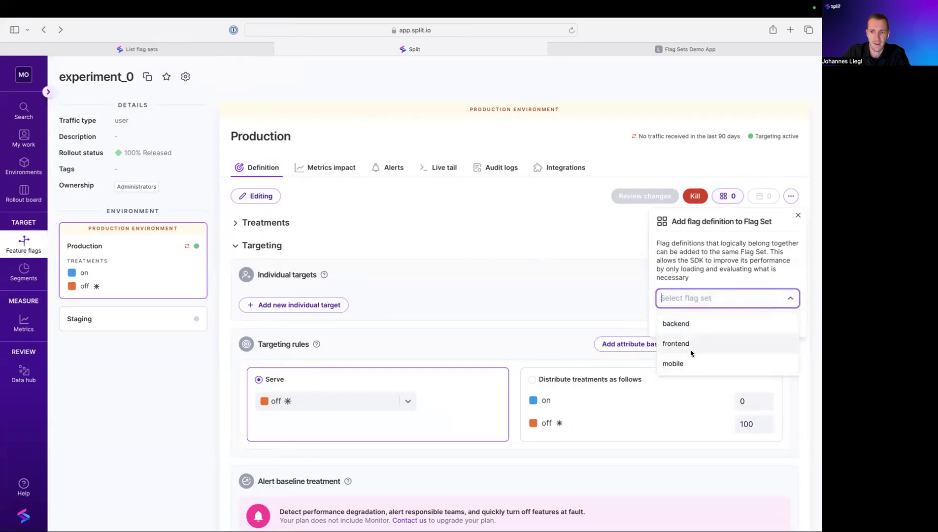
pyautogui.click(579, 238)
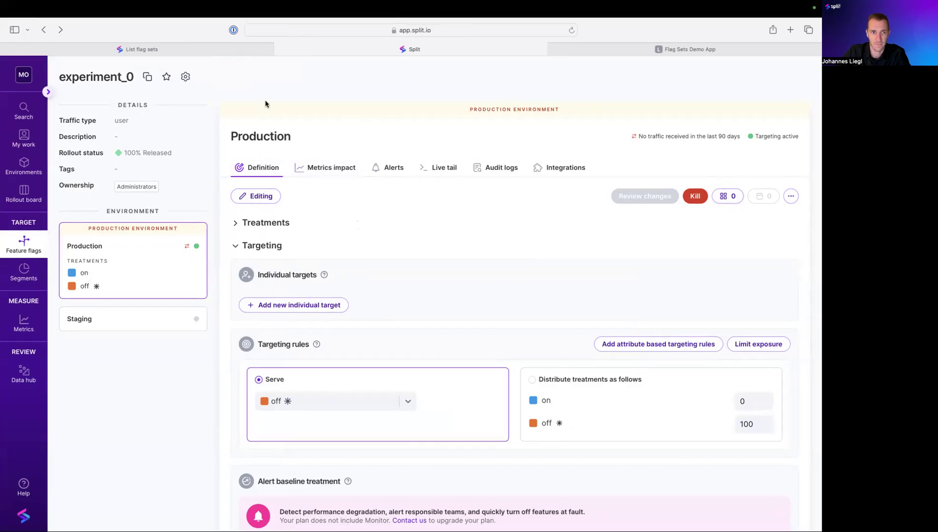
# Read the List flag sets API docs down to the Responses, then return to Split
pyautogui.click(183, 50)
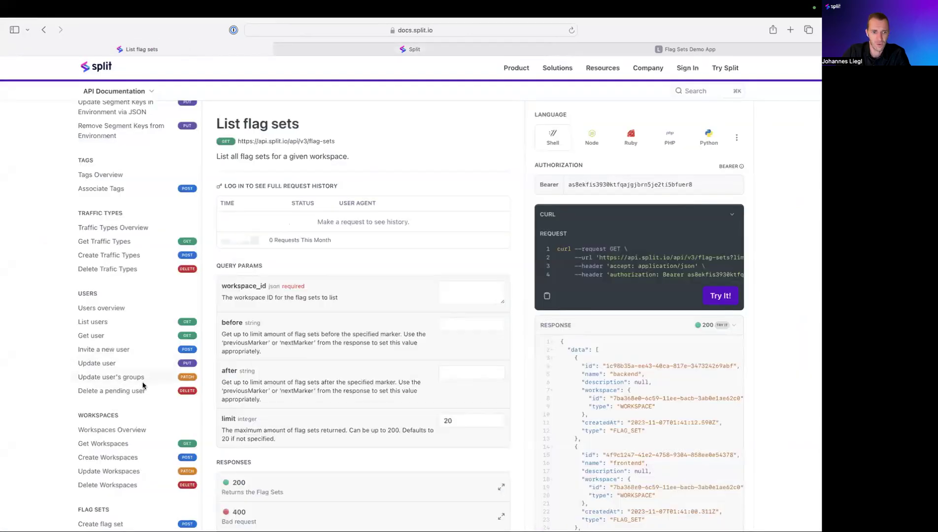
pyautogui.scroll(-5, 143, 385)
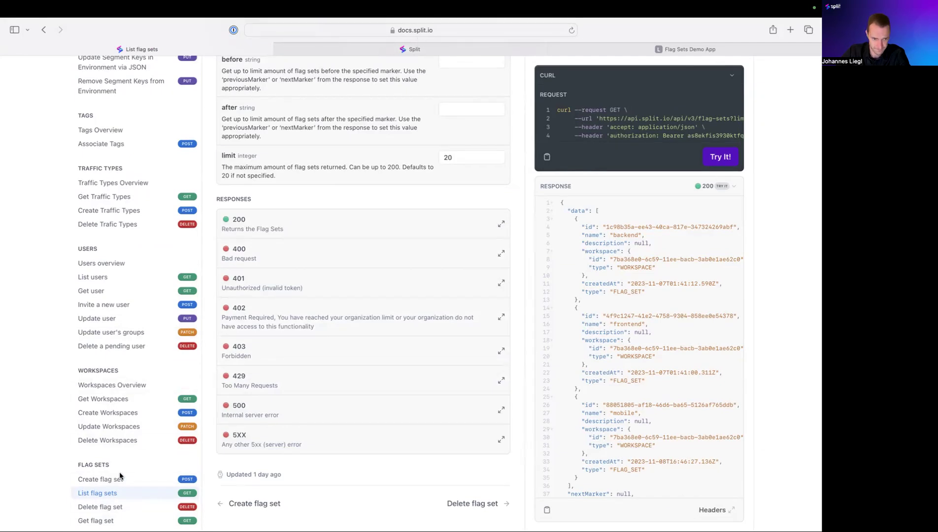
pyautogui.click(317, 51)
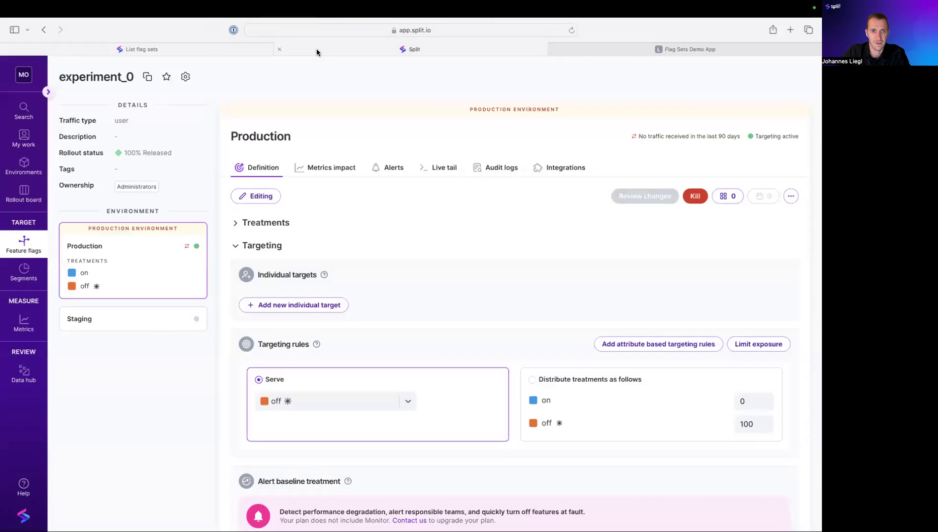
# Go to Admin settings' API keys page and start a new Admin API key
pyautogui.click(28, 80)
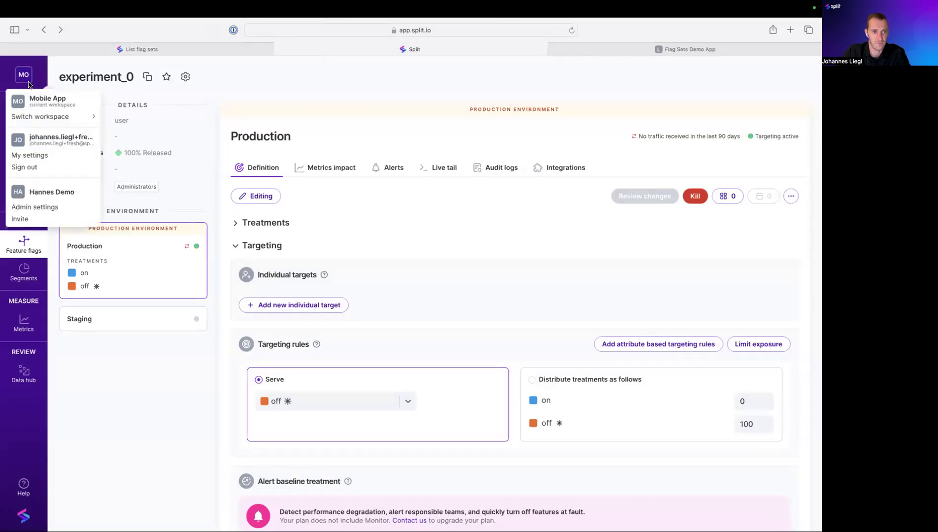
pyautogui.click(27, 204)
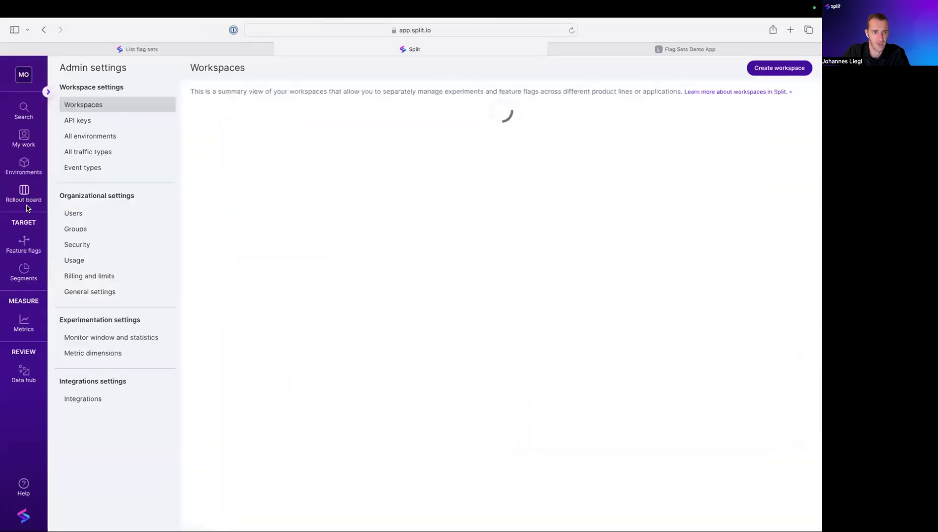
pyautogui.click(104, 121)
pyautogui.click(763, 65)
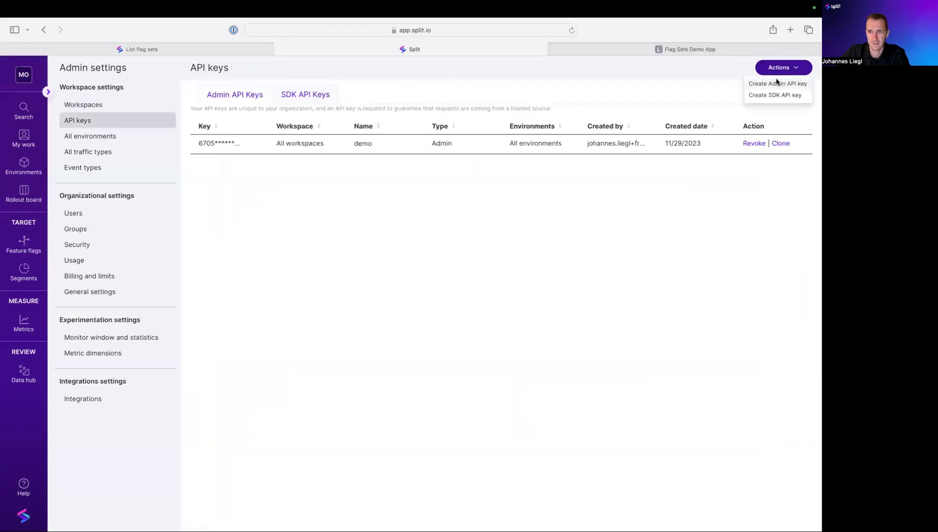
pyautogui.click(775, 84)
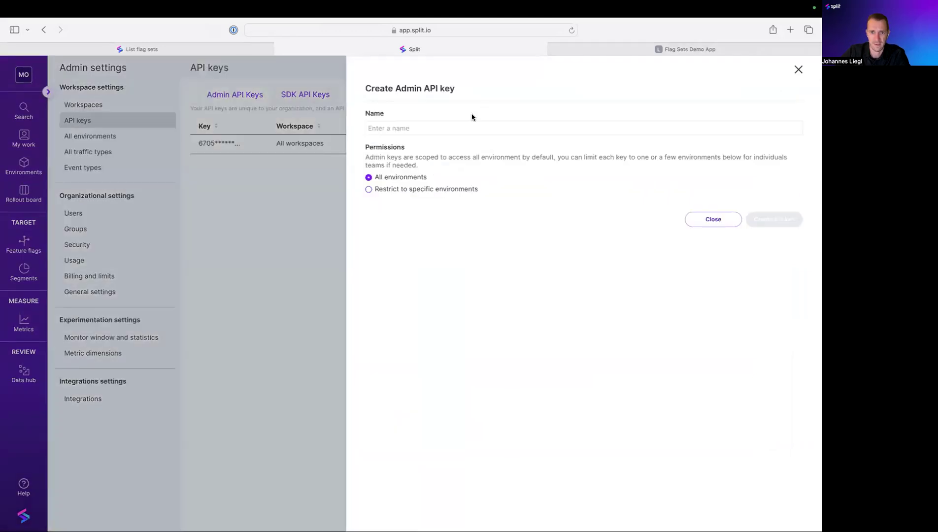
# Name the key demo2, create it, and copy its access token
pyautogui.click(468, 129)
pyautogui.write('dem')
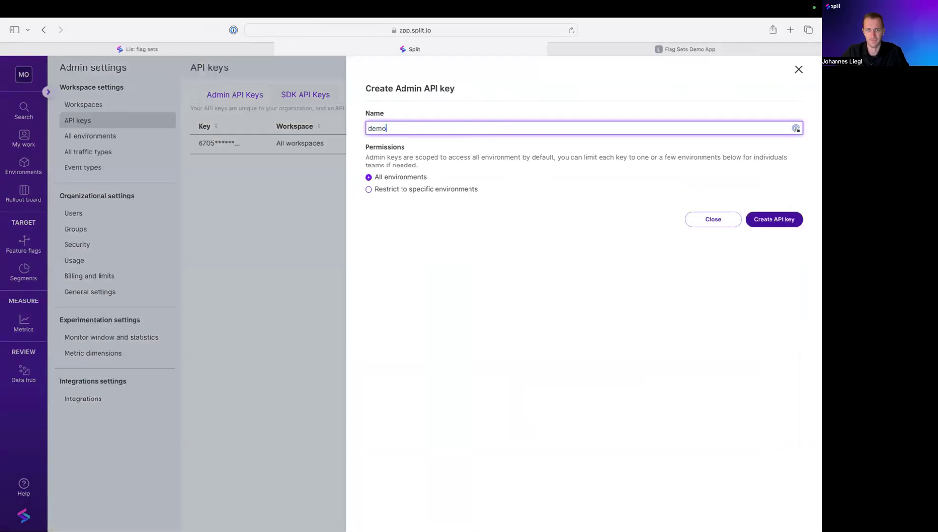
pyautogui.write('o')
pyautogui.click(788, 222)
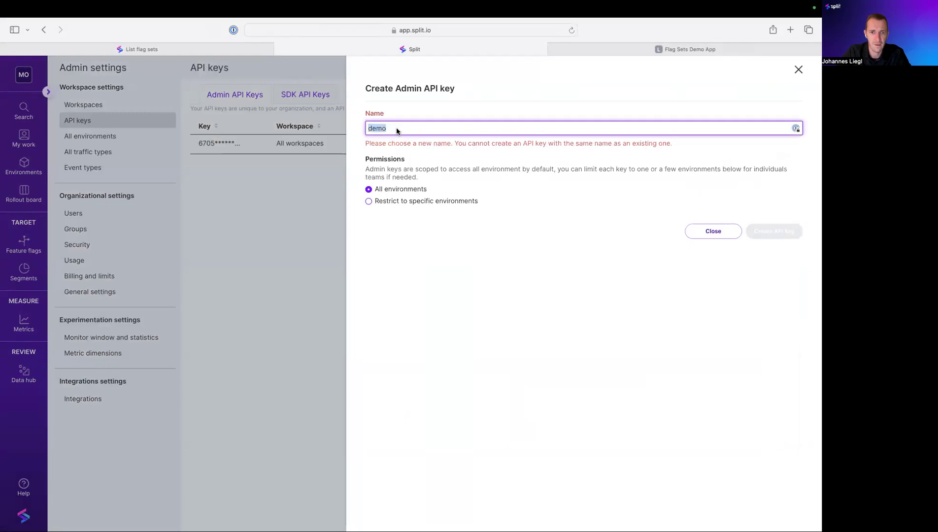
pyautogui.press('Right')
pyautogui.write('2')
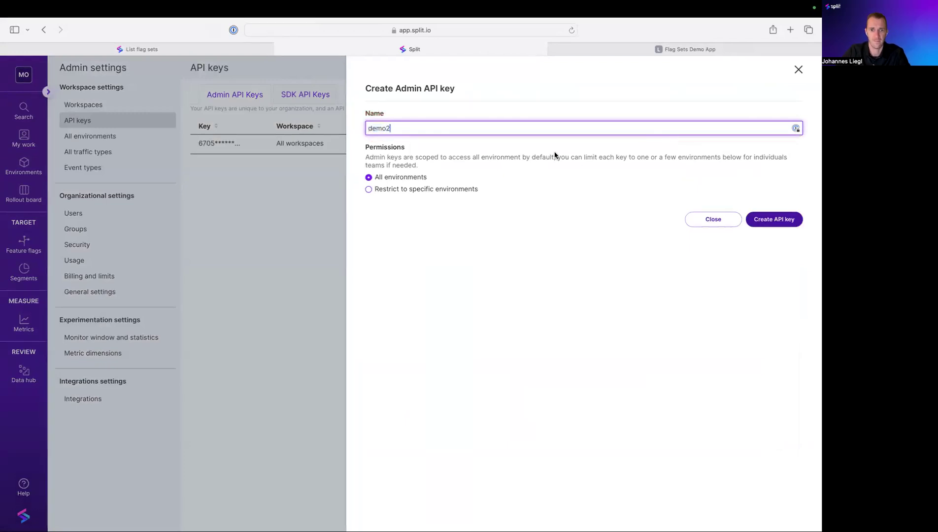
pyautogui.click(773, 220)
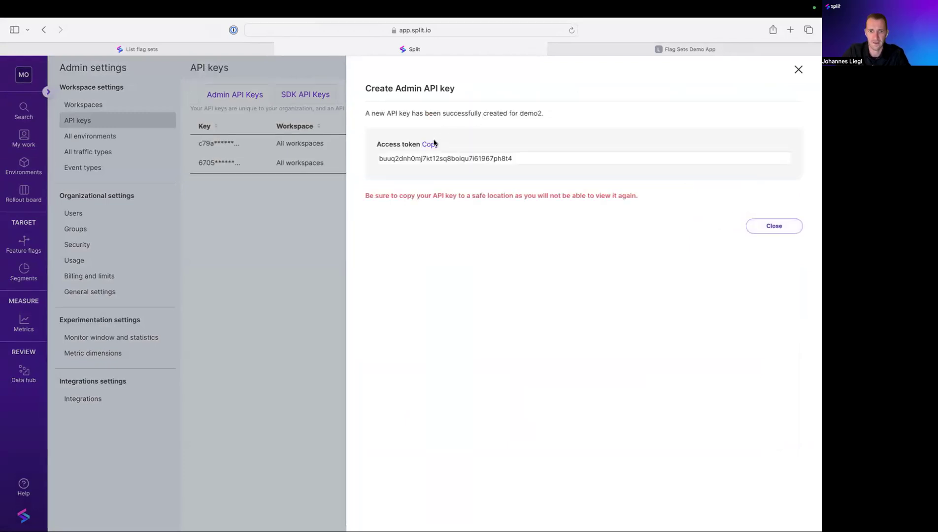
pyautogui.click(435, 144)
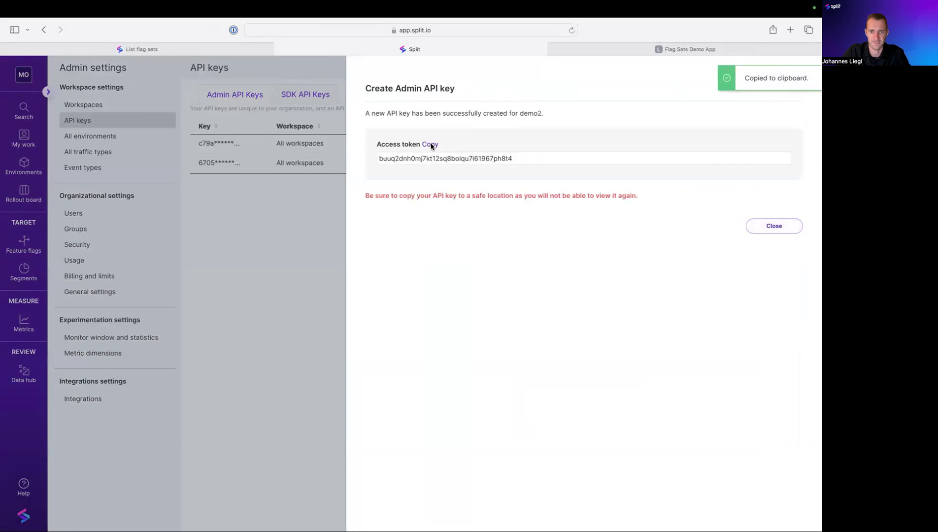
pyautogui.click(774, 226)
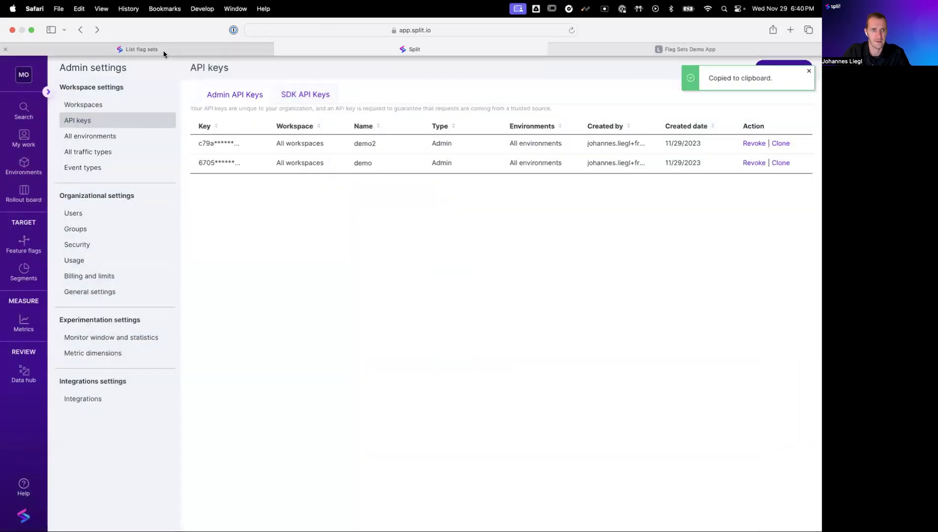
# Replace the List flag sets page's Bearer token with the new demo2 token
pyautogui.click(165, 47)
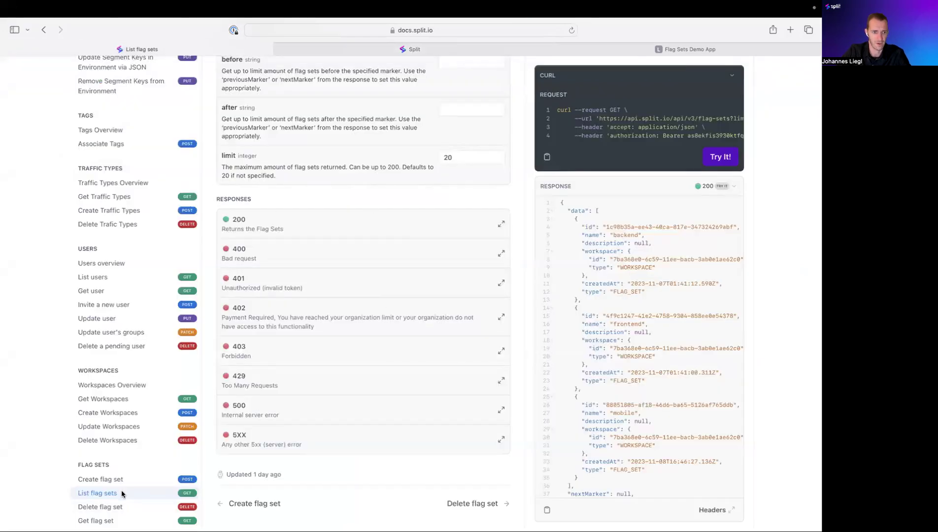
pyautogui.scroll(5, 437, 309)
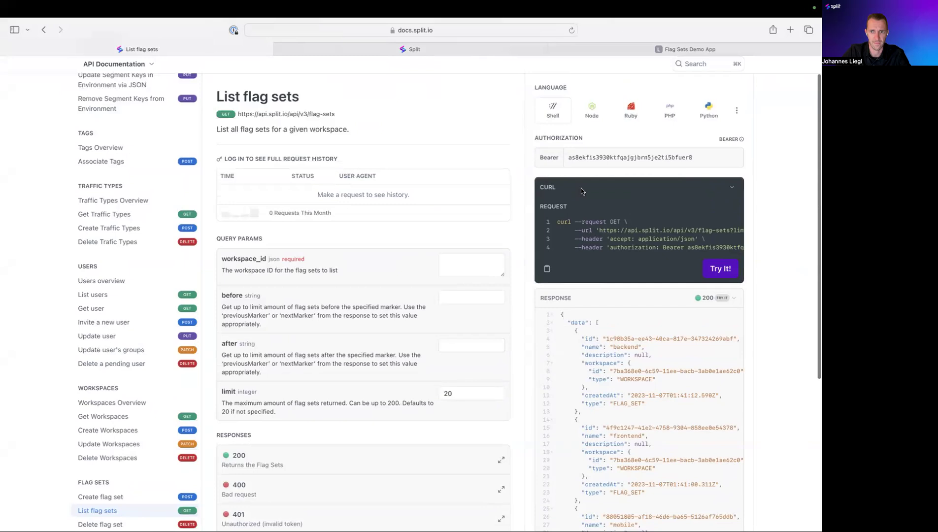
pyautogui.doubleClick(665, 156)
pyautogui.press('super+v')
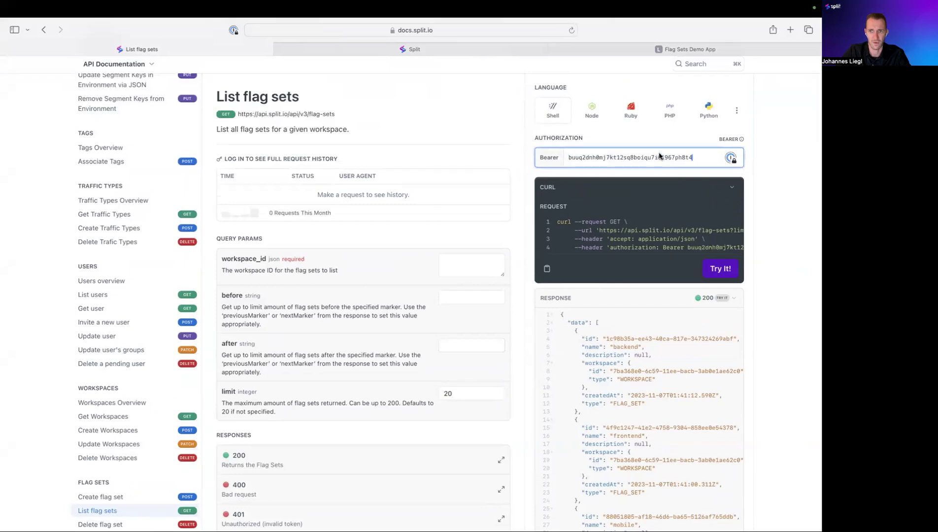
pyautogui.click(460, 264)
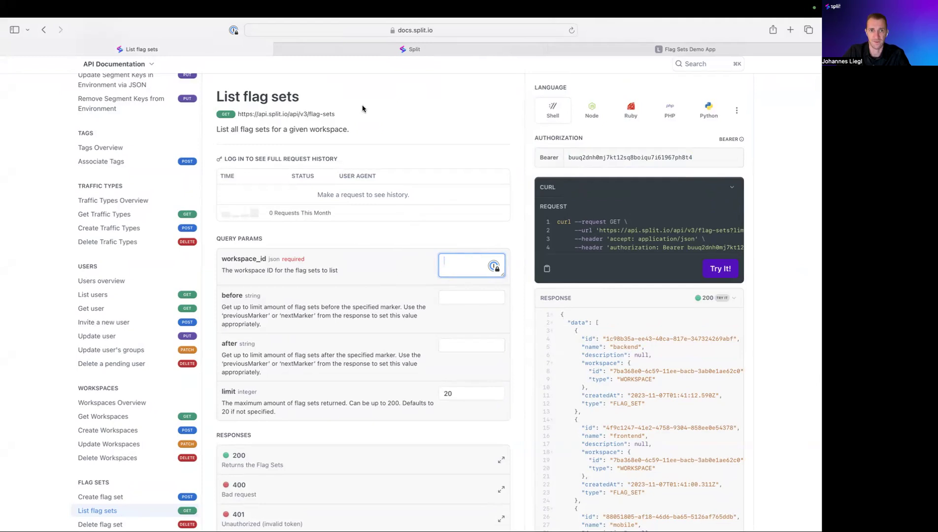
pyautogui.click(326, 53)
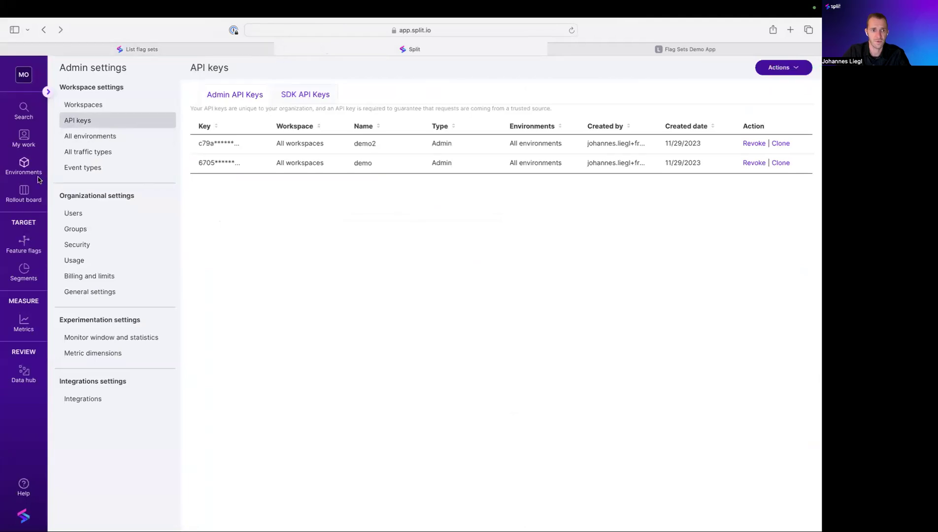
# Copy the workspace ID from the Split Feature flags page's web address
pyautogui.click(24, 242)
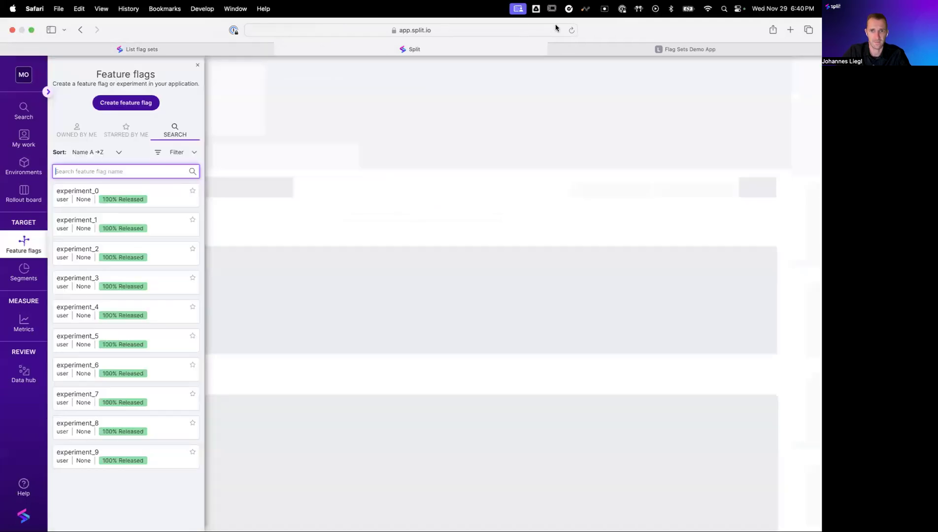
pyautogui.click(341, 28)
pyautogui.click(346, 28)
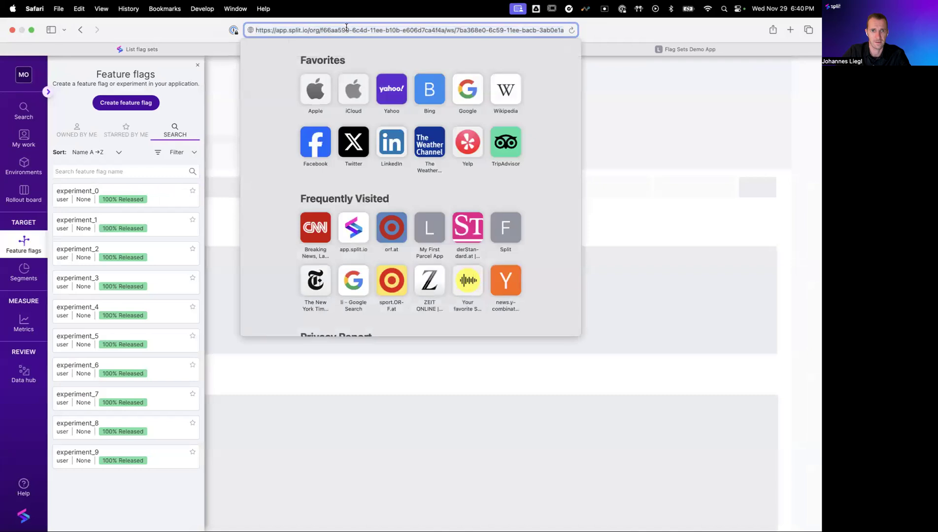
pyautogui.press('Return')
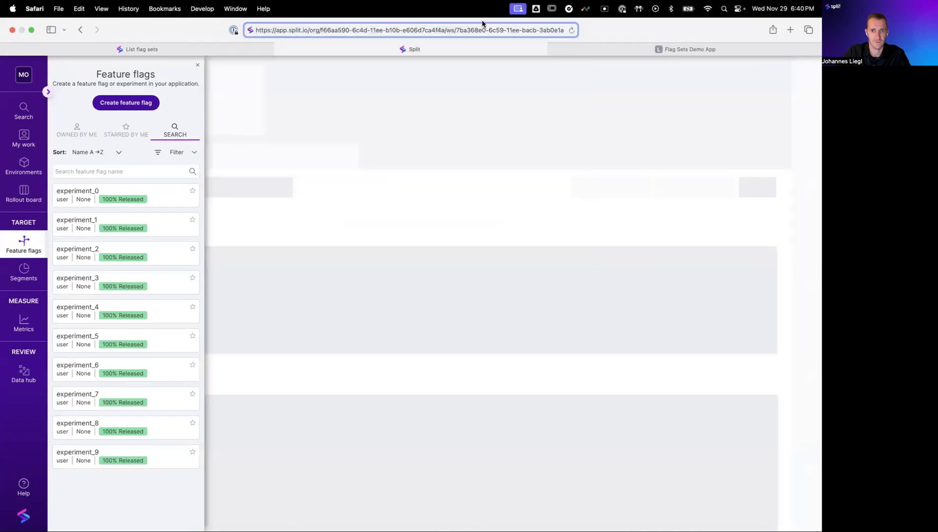
pyautogui.moveTo(456, 33); pyautogui.dragTo(542, 34)
pyautogui.press('super+c')
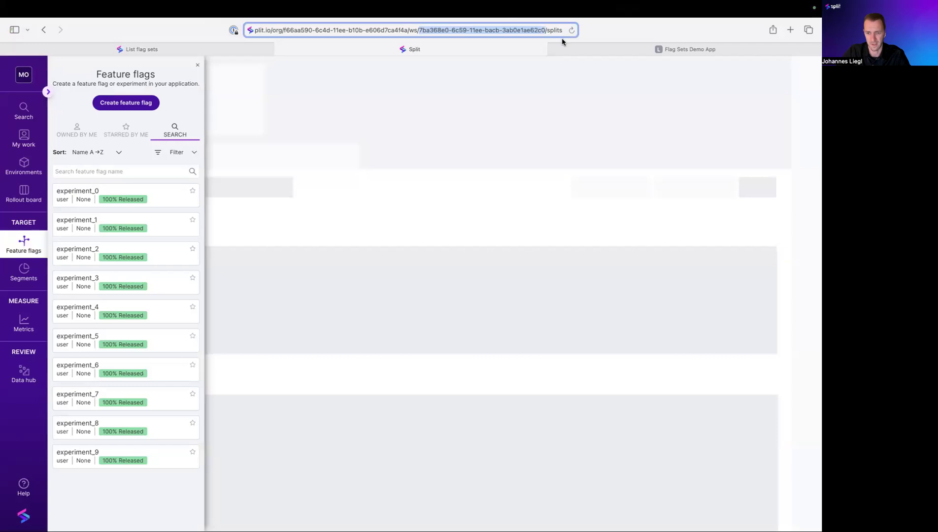
pyautogui.hotkey('ctrl', 'Left')
pyautogui.hotkey('ctrl', 'Right')
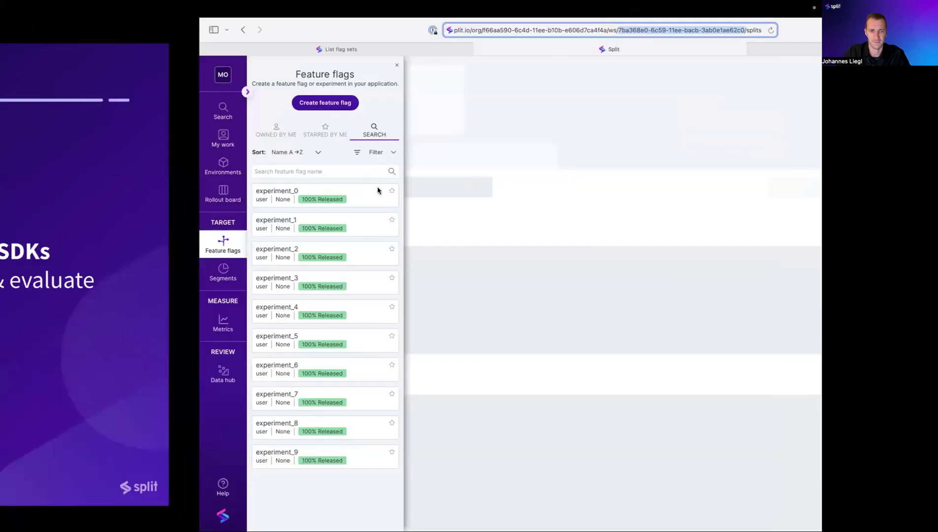
# Send List flag sets with the pasted workspace_id, getting 200 with backend, frontend and mobile sets
pyautogui.click(210, 49)
pyautogui.click(459, 265)
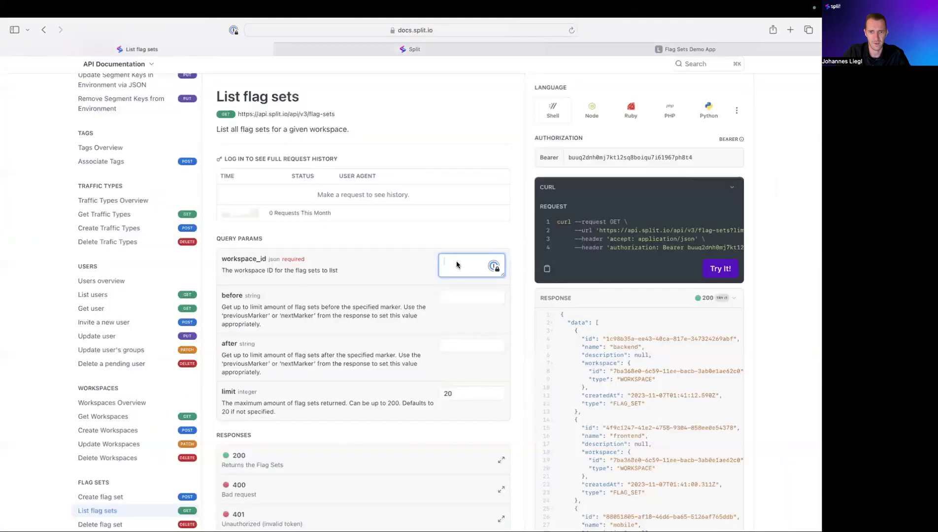
pyautogui.press('super+v')
pyautogui.click(719, 269)
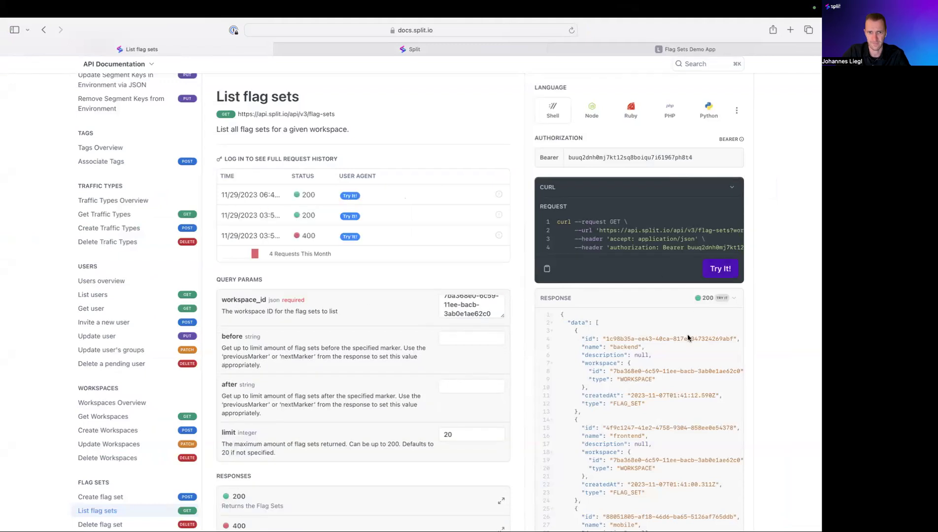
pyautogui.scroll(-2, 680, 344)
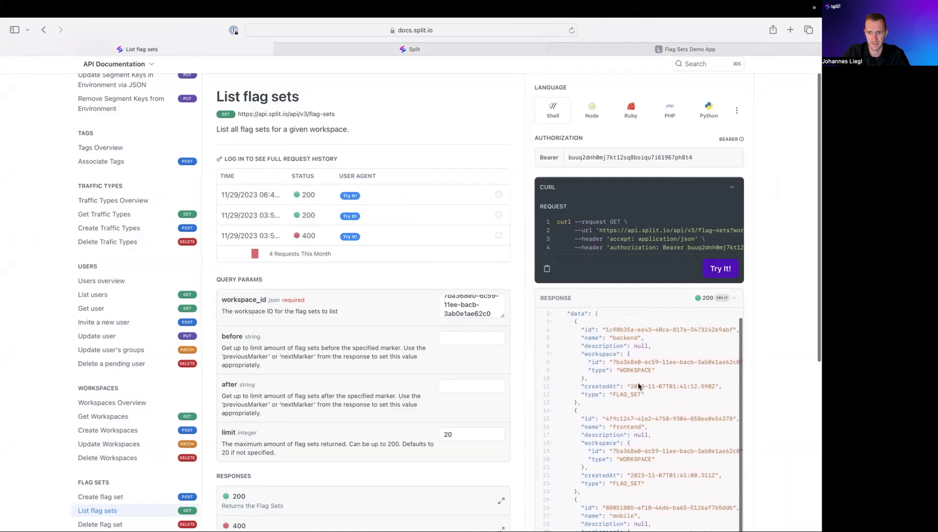
pyautogui.scroll(1, 638, 387)
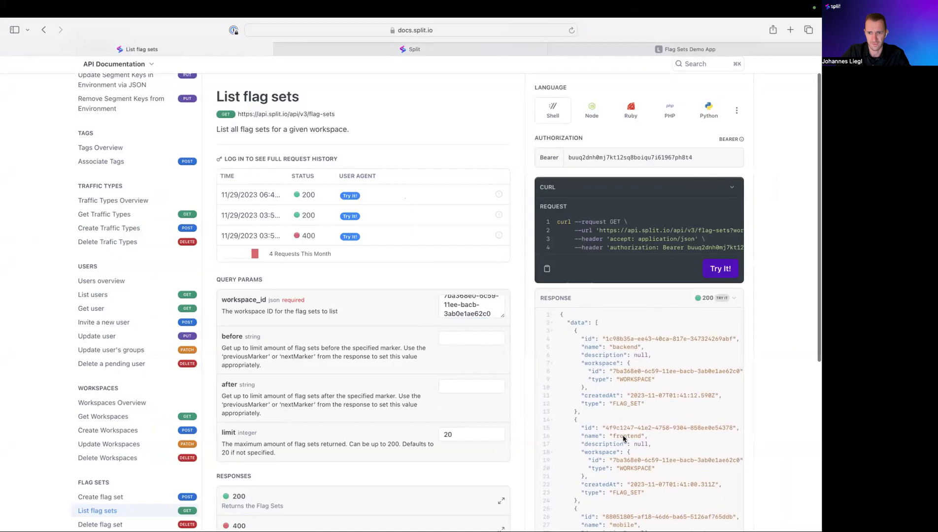
pyautogui.scroll(-2, 623, 438)
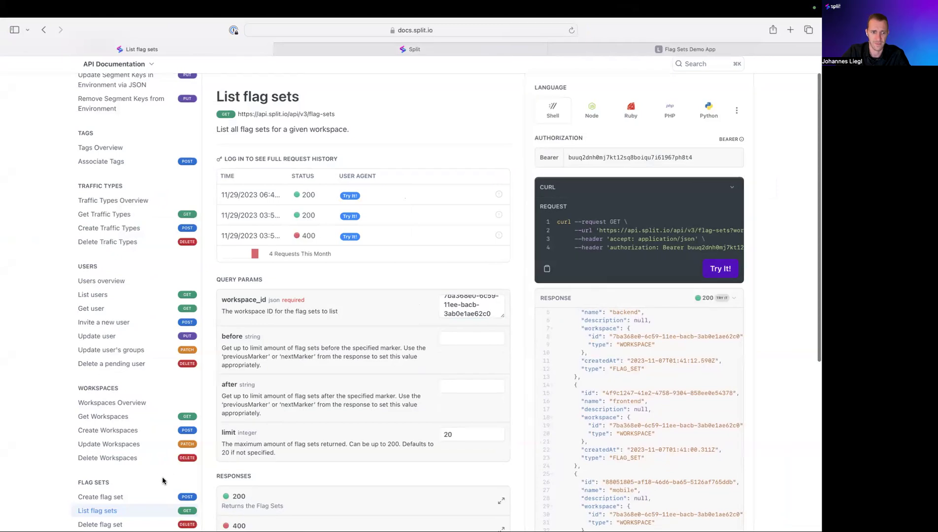
pyautogui.scroll(-1, 163, 480)
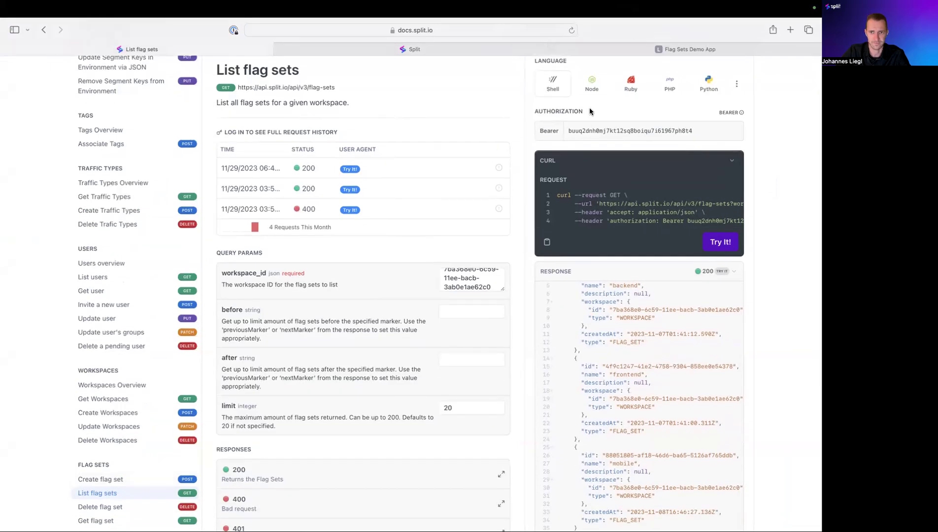
pyautogui.click(585, 129)
pyautogui.doubleClick(578, 131)
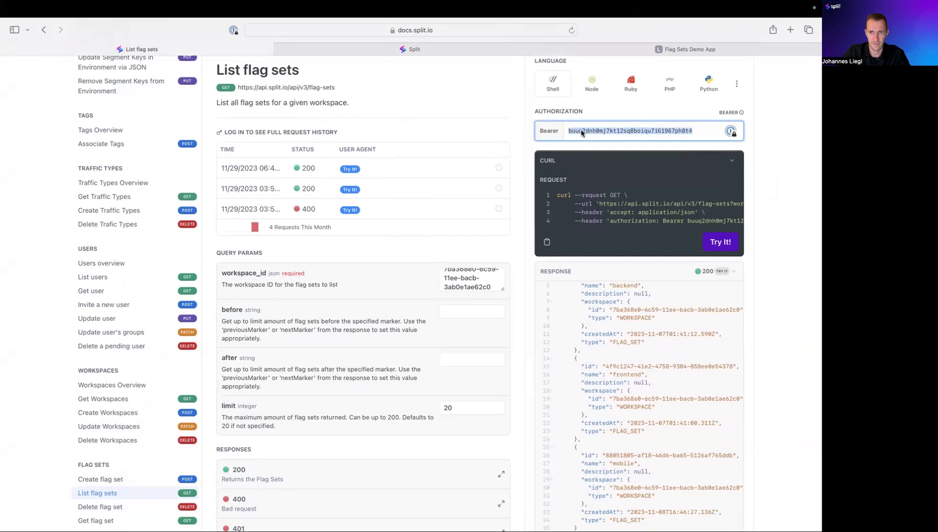
# Fill the Create flag set request with name 'web' and description 'flag definitions for web apps'
pyautogui.click(123, 479)
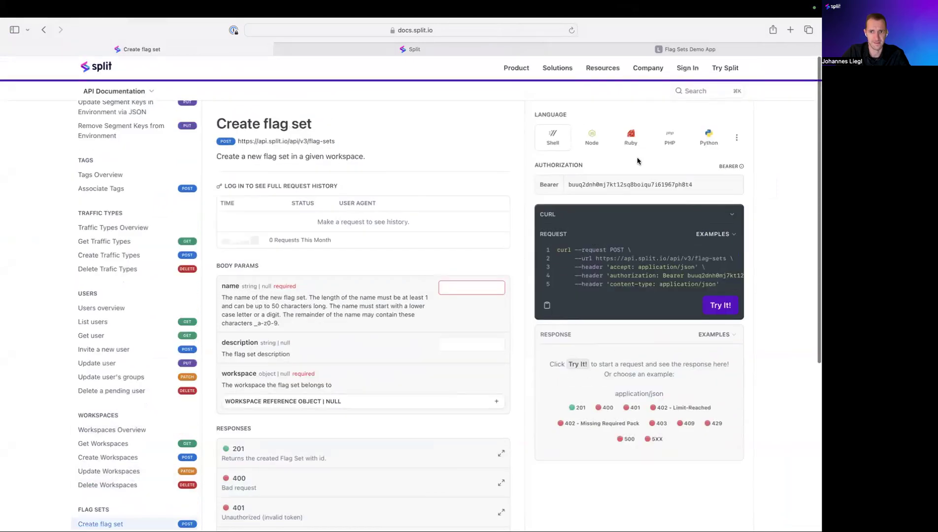
pyautogui.doubleClick(601, 185)
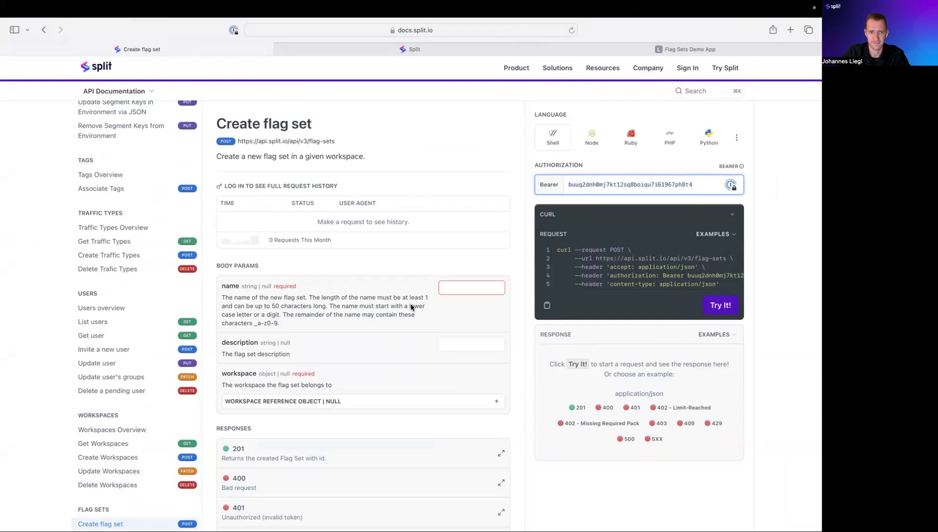
pyautogui.click(480, 288)
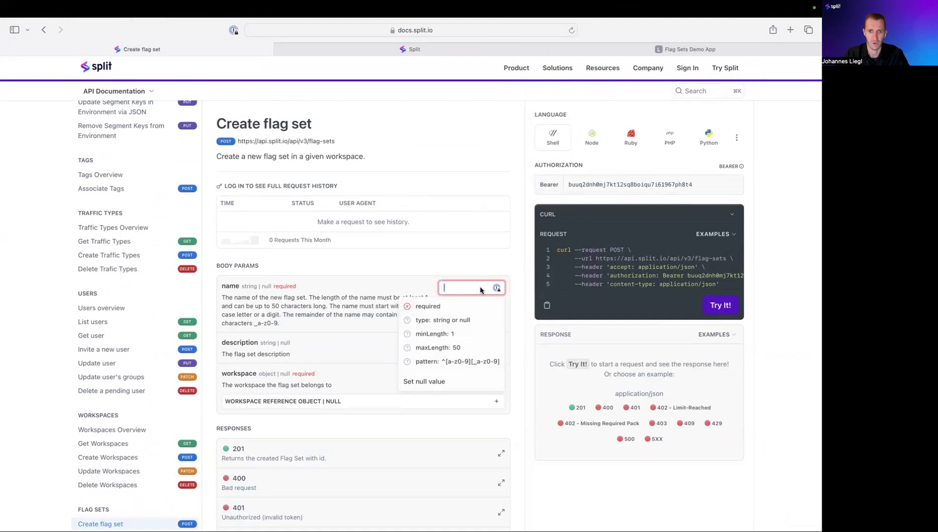
pyautogui.write('web')
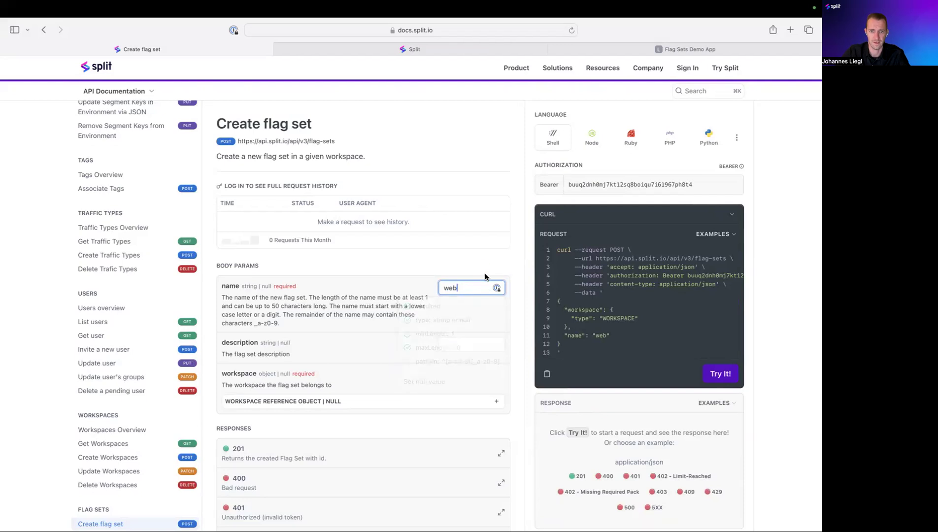
pyautogui.click(468, 345)
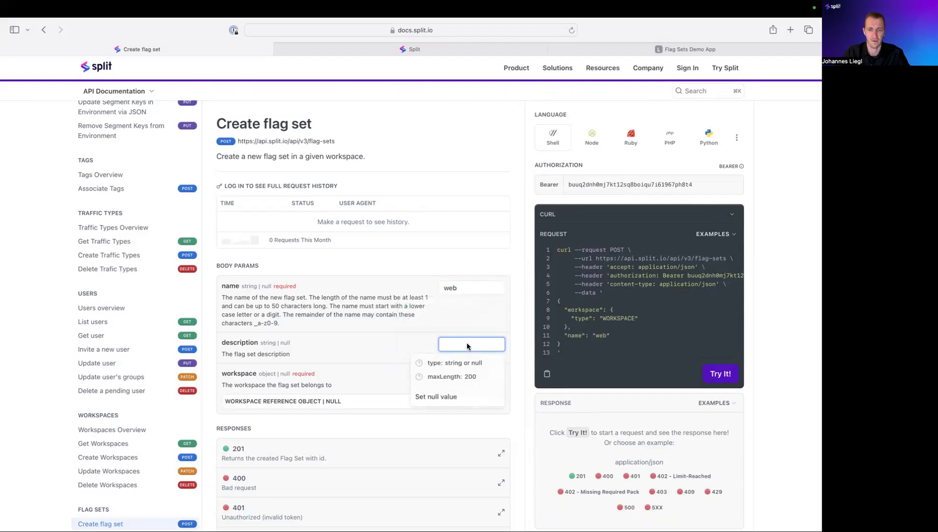
pyautogui.write('flag d')
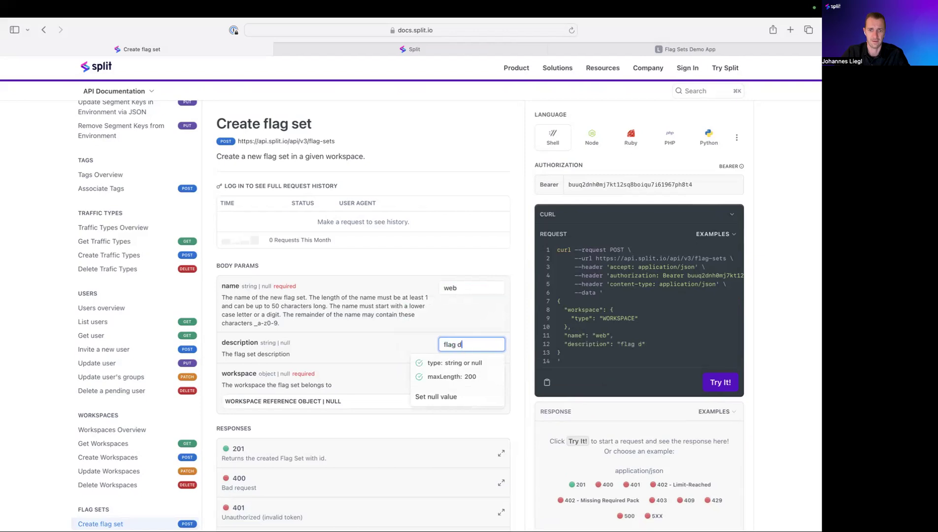
pyautogui.write('efnitions')
pyautogui.press('BackSpace')
pyautogui.press('BackSpace')
pyautogui.press('BackSpace')
pyautogui.press('BackSpace')
pyautogui.press('BackSpace')
pyautogui.press('BackSpace')
pyautogui.press('BackSpace')
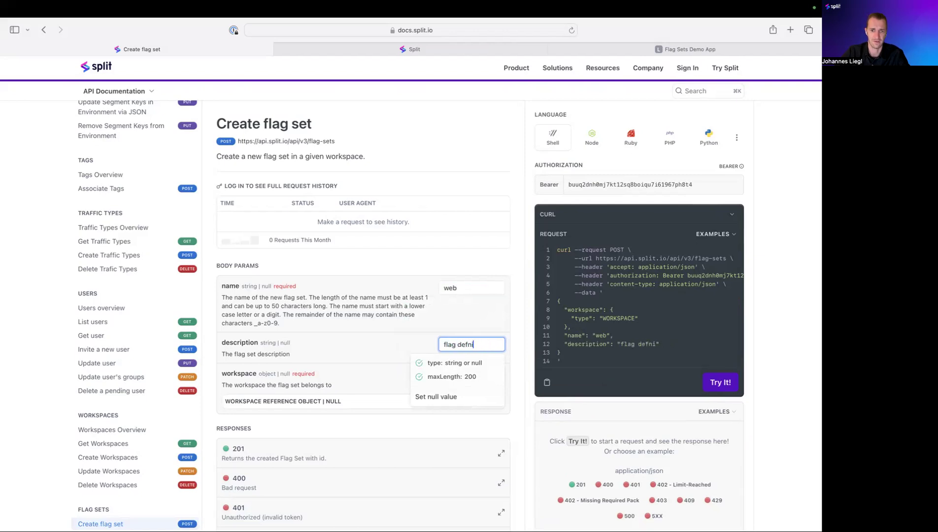
pyautogui.write('initions for web apps')
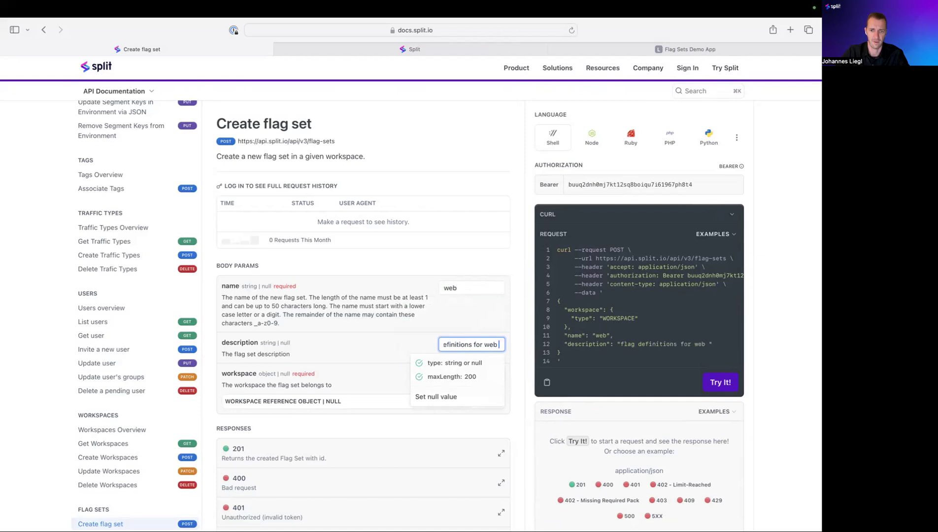
pyautogui.click(389, 359)
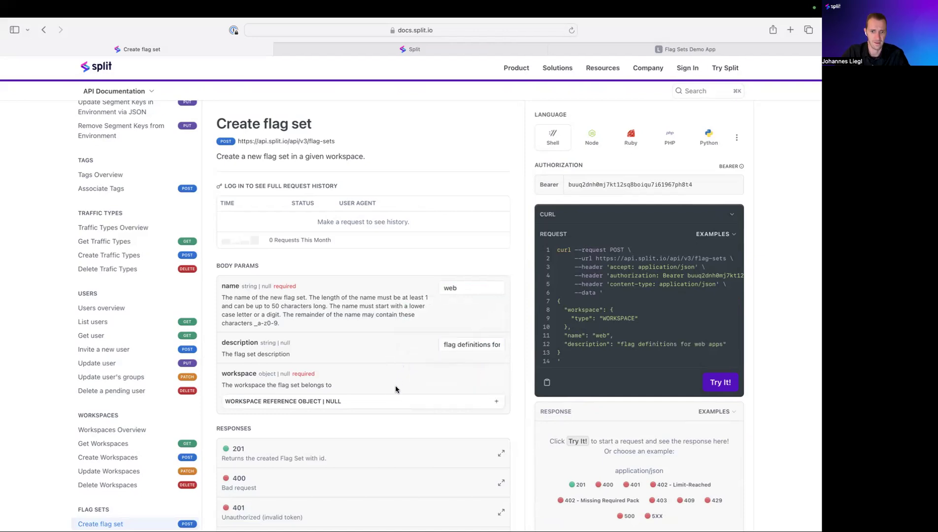
# Copy the Mobile App workspace ID from Admin settings > Workspaces and expand the workspace reference object
pyautogui.click(468, 50)
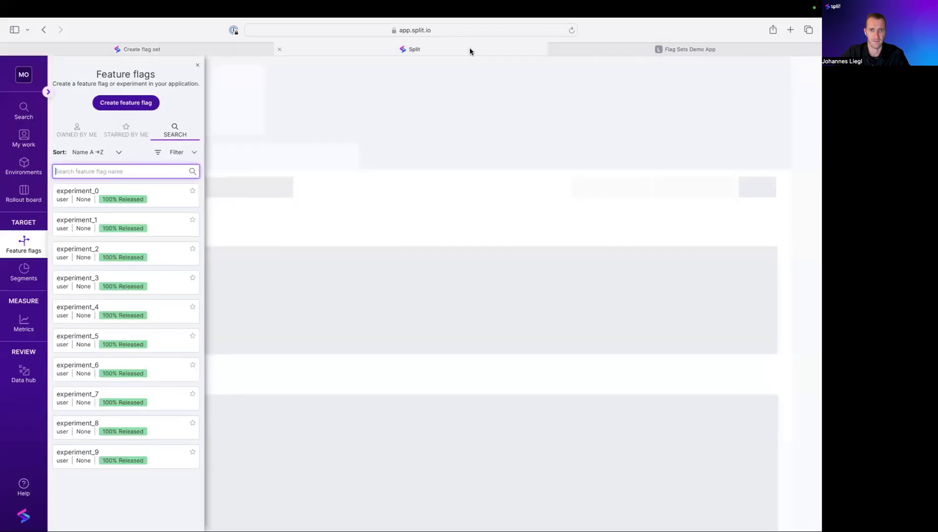
pyautogui.click(28, 77)
pyautogui.click(34, 206)
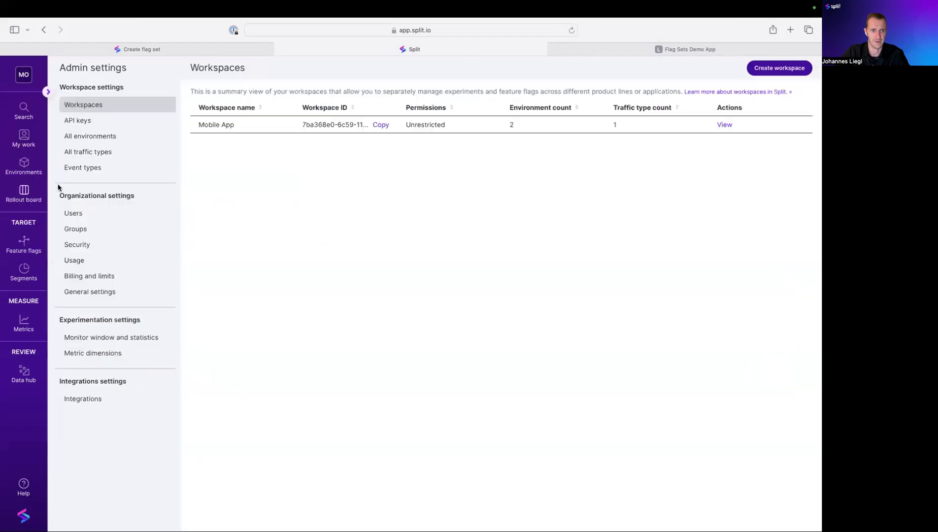
pyautogui.click(381, 125)
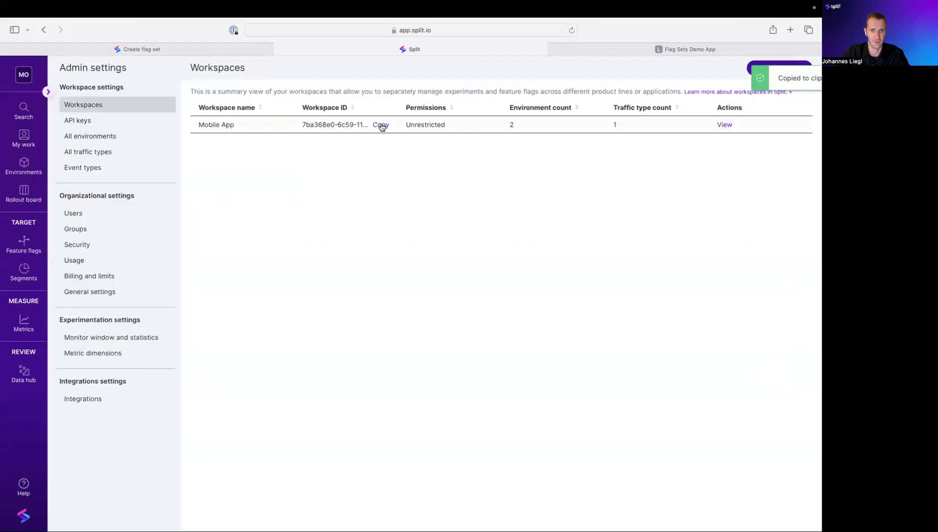
pyautogui.click(161, 46)
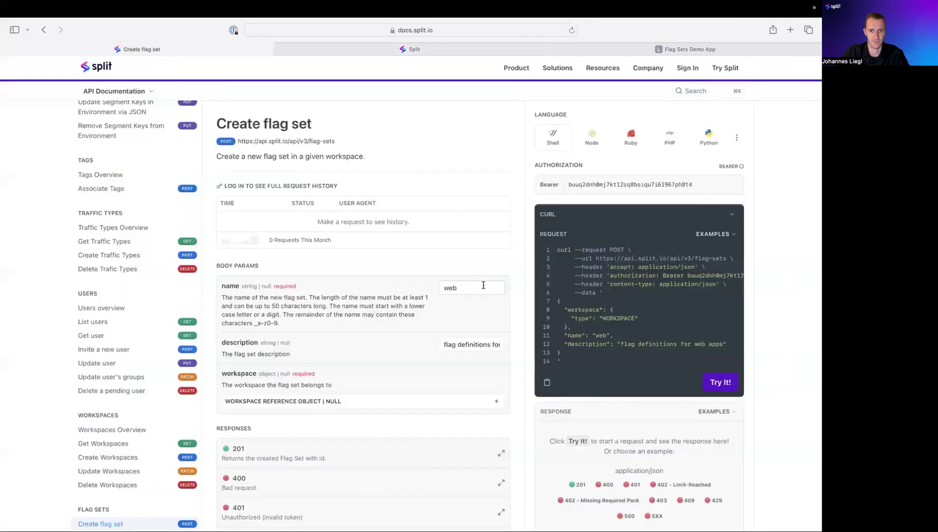
pyautogui.click(391, 404)
# Paste the workspace ID into the id field and send, getting a 201 for the web flag set
pyautogui.click(465, 445)
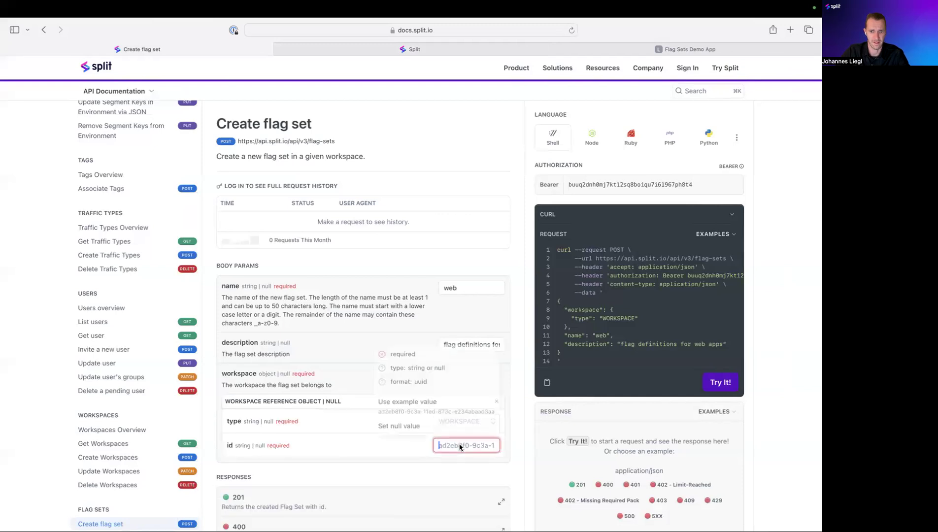
pyautogui.press('super+v')
pyautogui.click(512, 443)
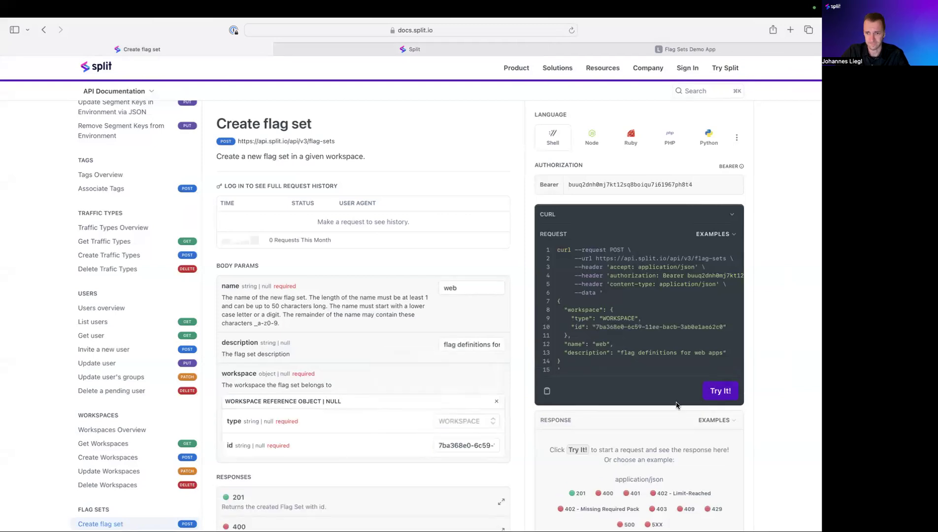
pyautogui.click(719, 392)
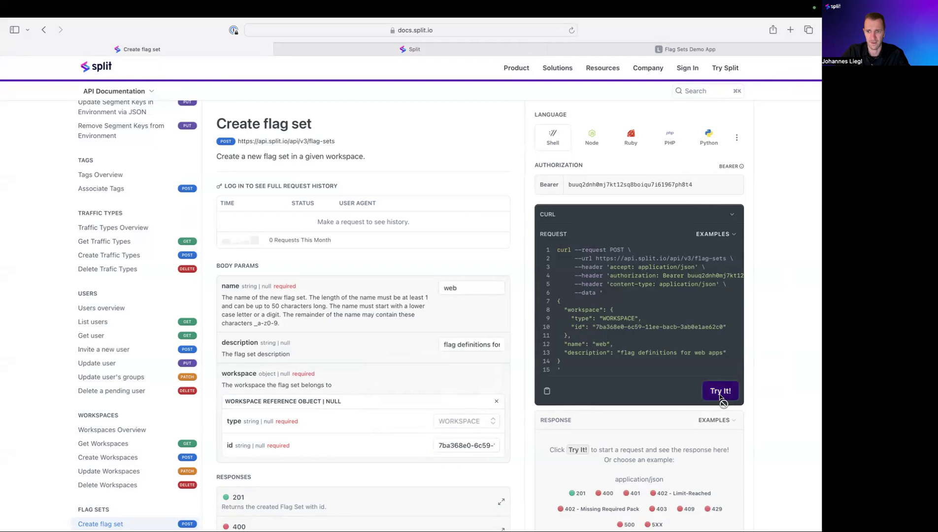
pyautogui.scroll(-3, 720, 398)
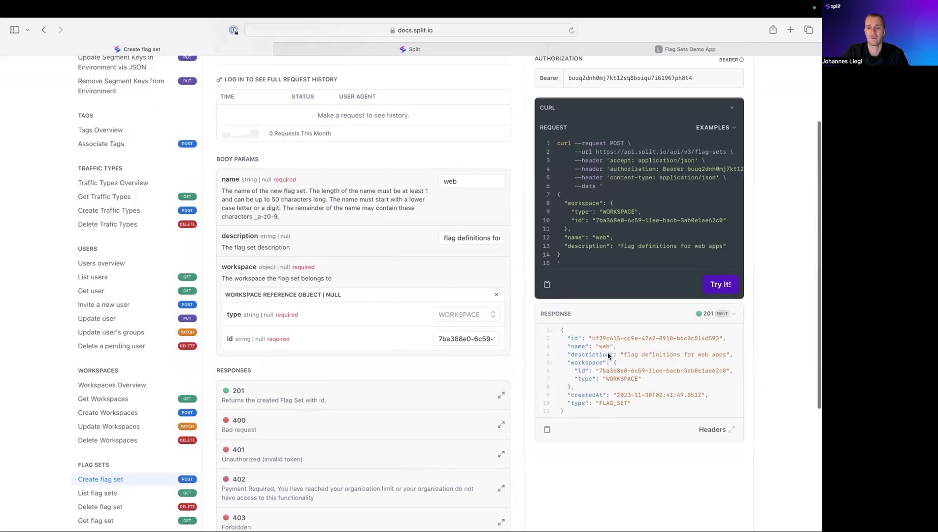
pyautogui.scroll(-2, 120, 492)
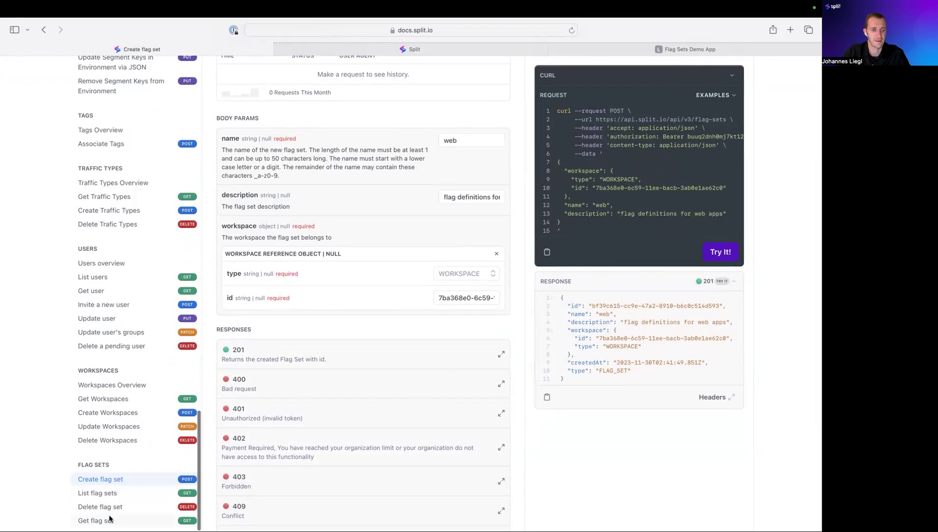
# From the Feature flags list, open experiment_0 and apply the frontend flag set to it
pyautogui.click(423, 47)
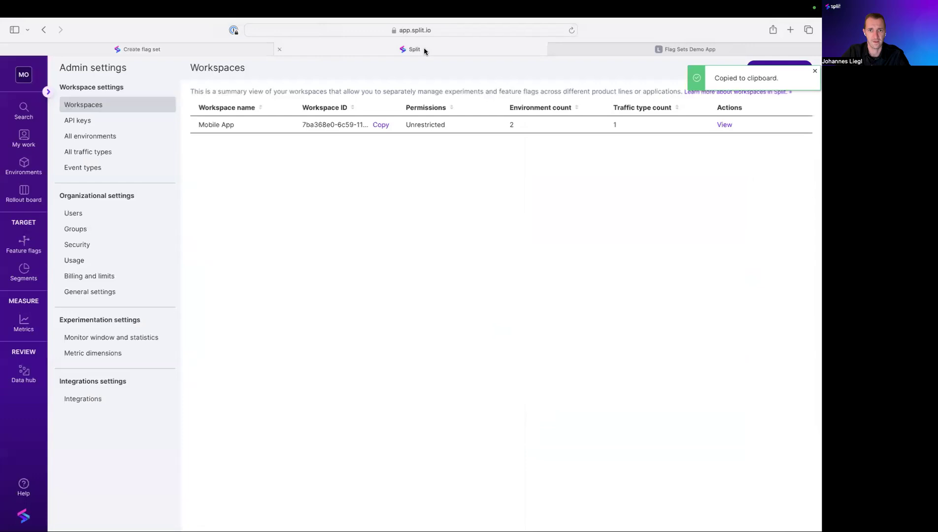
pyautogui.click(22, 242)
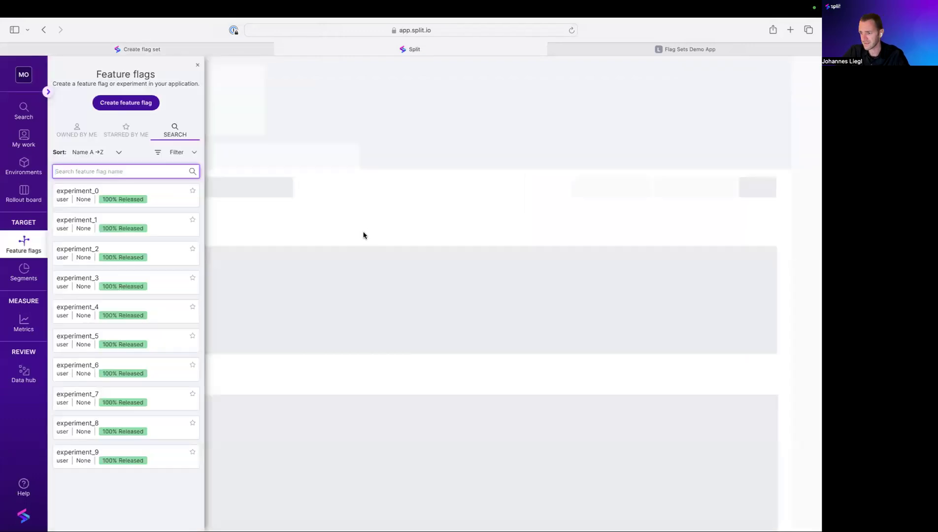
pyautogui.click(155, 196)
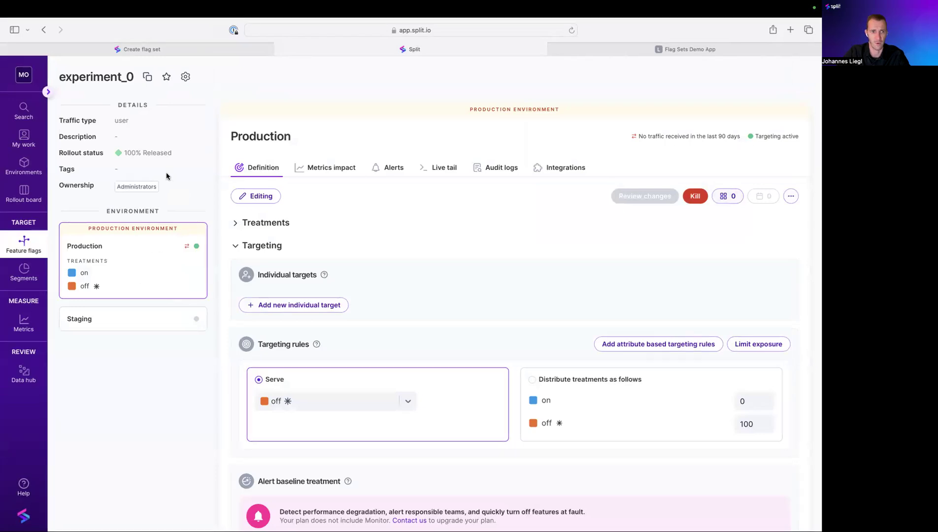
pyautogui.click(728, 197)
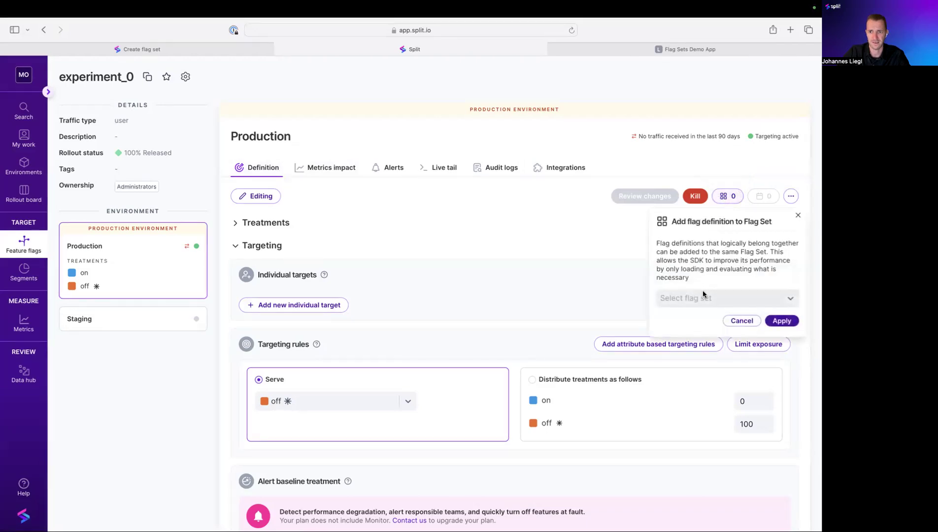
pyautogui.click(704, 297)
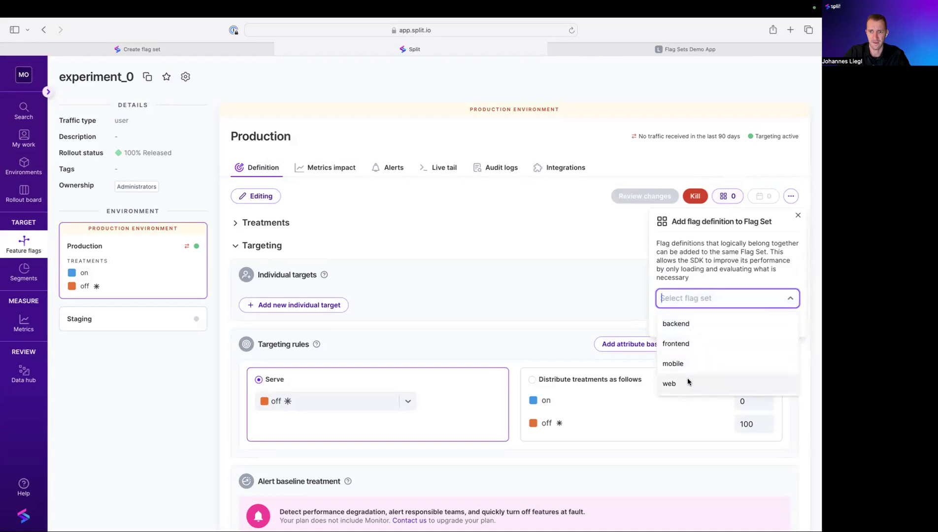
pyautogui.click(690, 347)
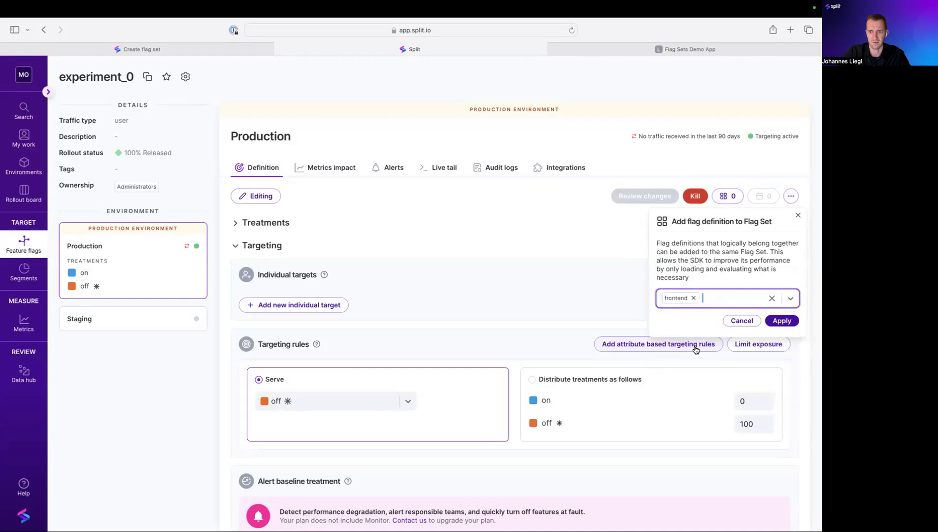
pyautogui.click(782, 321)
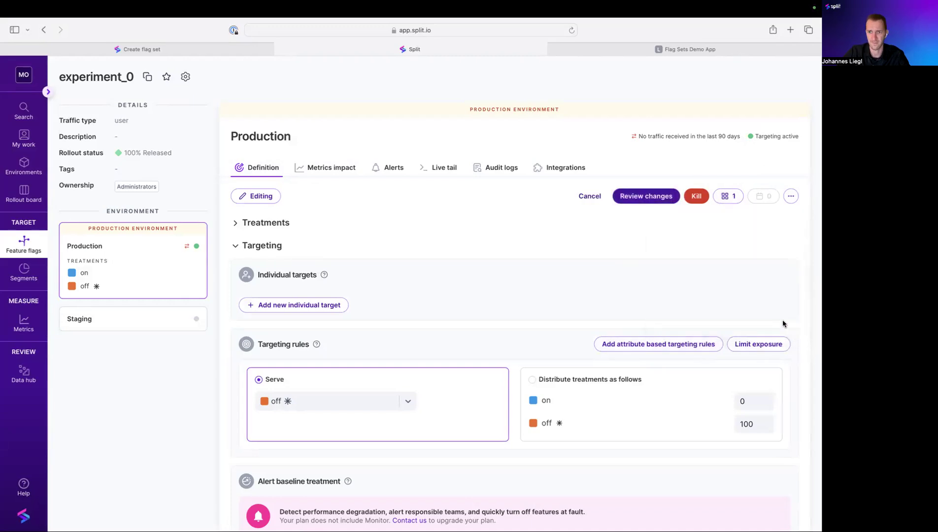
# Review and save the experiment_0 change, then clear the Flag Sets Demo App's network log
pyautogui.click(638, 199)
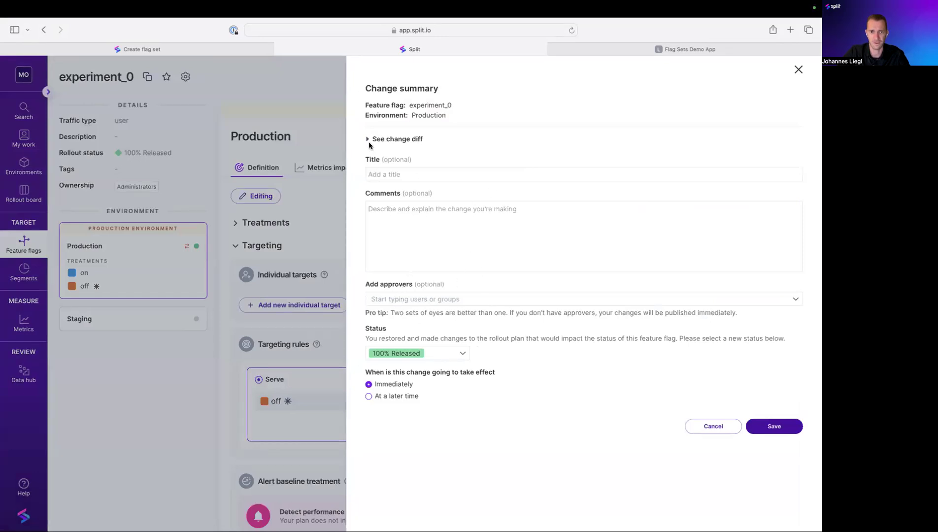
pyautogui.click(772, 426)
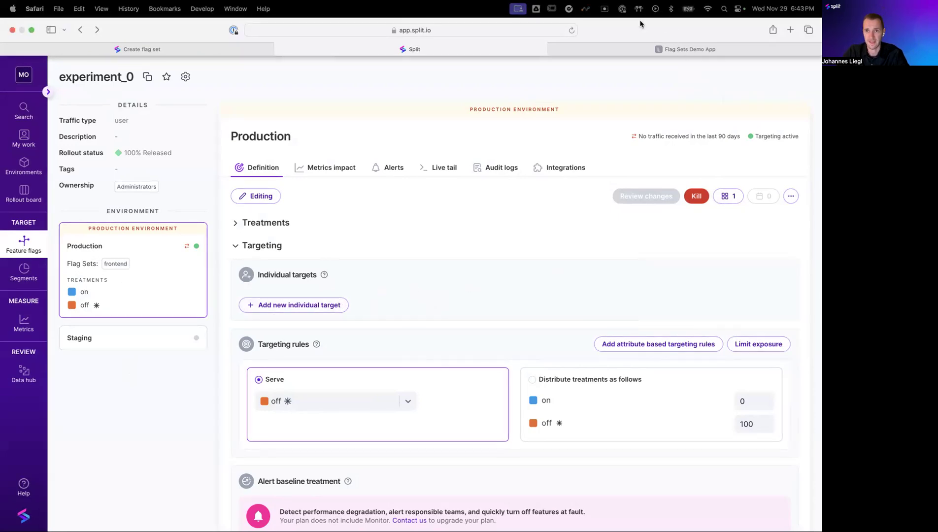
pyautogui.click(596, 51)
pyautogui.click(816, 281)
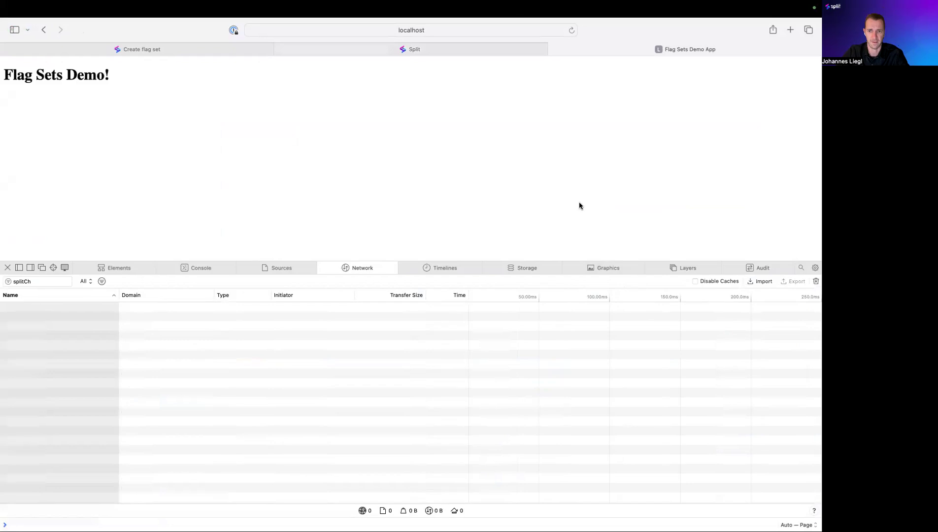
# Check the sync config in app.js and the Split feature flags list, then return to the demo app
pyautogui.press('super+Tab')
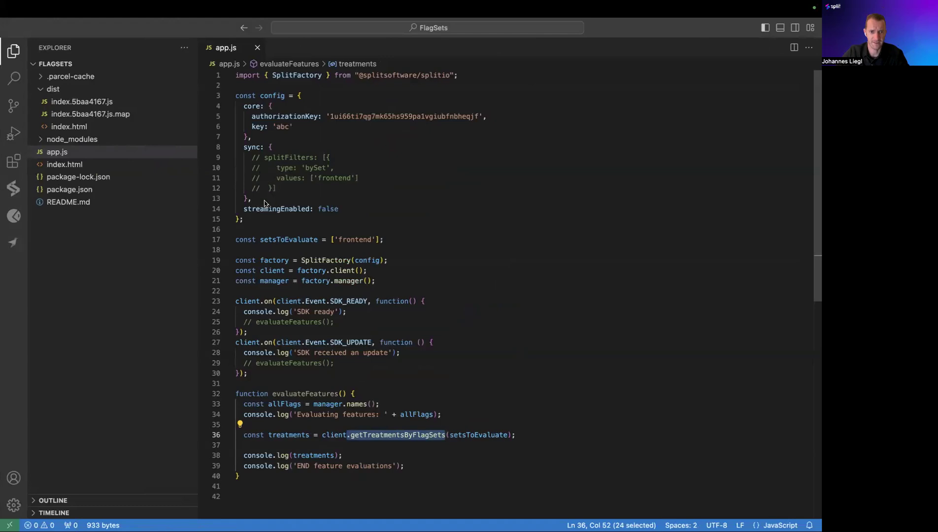
pyautogui.click(359, 199)
pyautogui.hotkey('ctrl', 'Left')
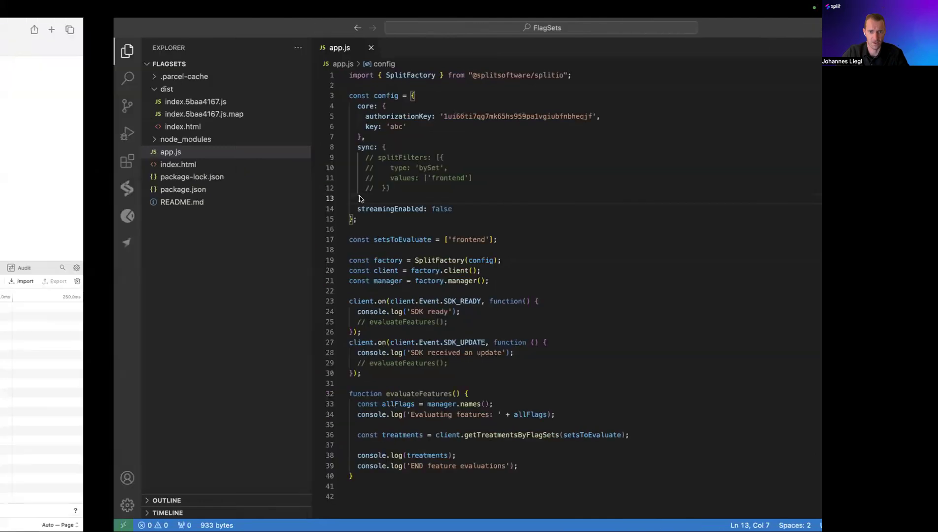
pyautogui.click(428, 49)
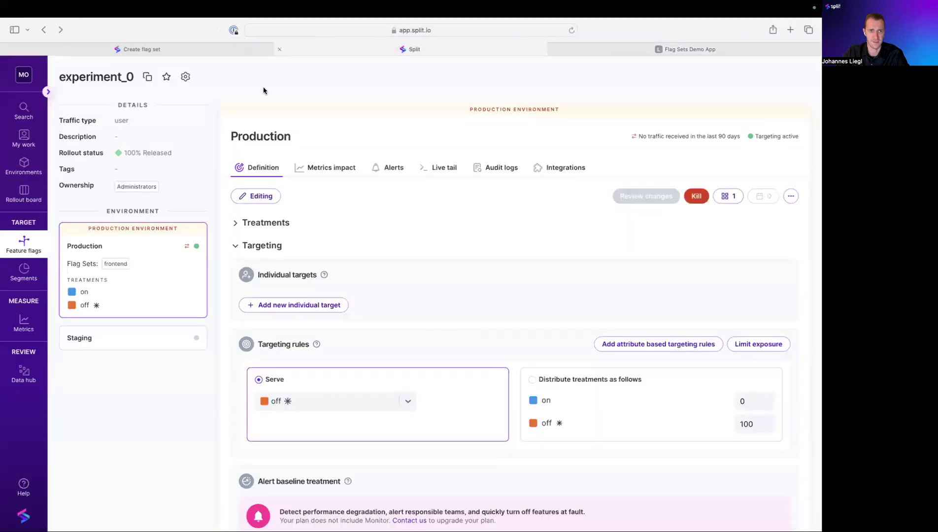
pyautogui.click(29, 242)
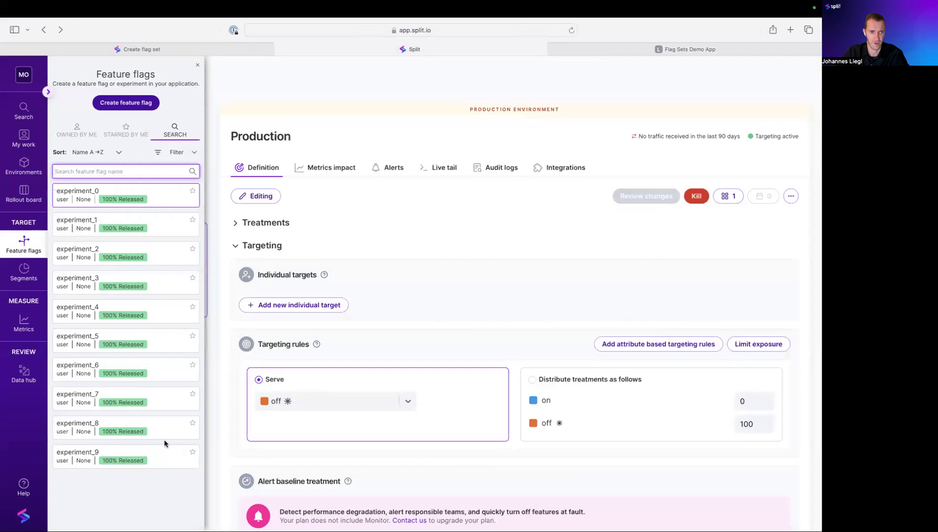
pyautogui.click(631, 51)
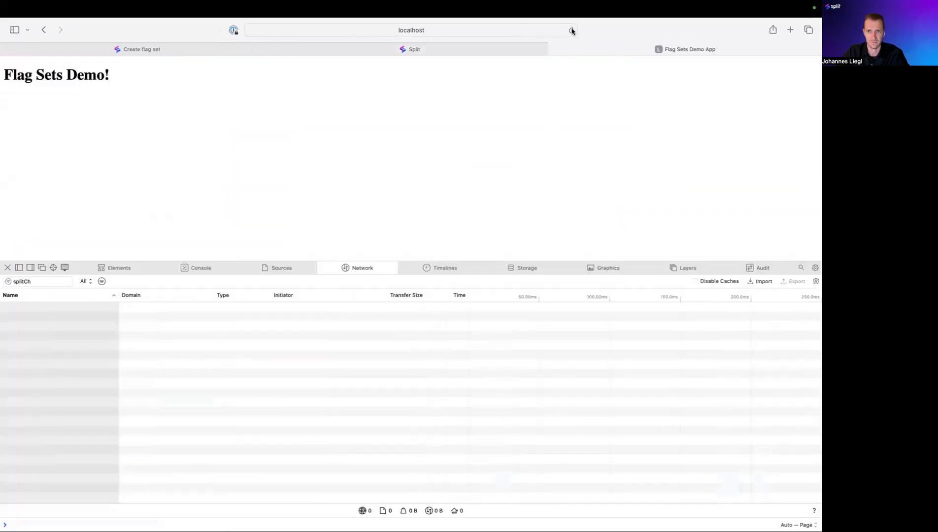
# View the splitChanges response as an Object Tree and expand splits to list all ten flags
pyautogui.click(47, 308)
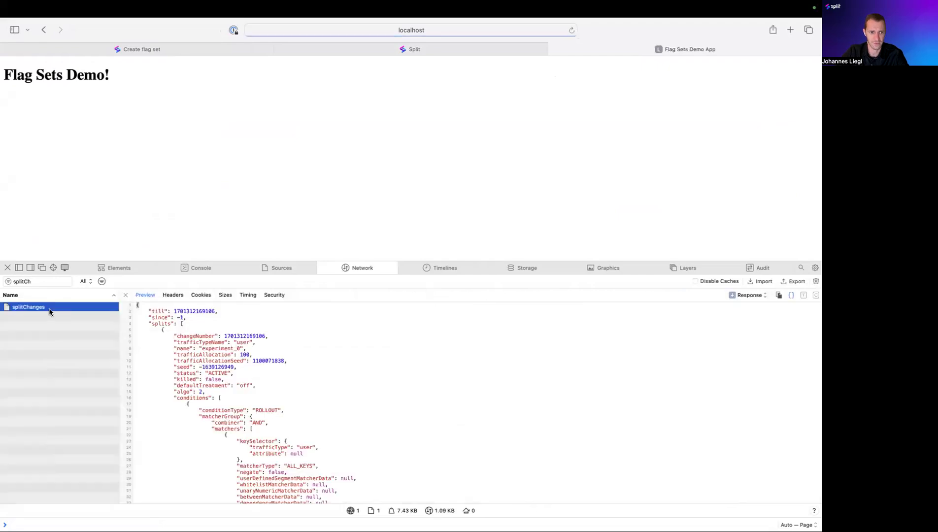
pyautogui.scroll(-10, 239, 393)
pyautogui.scroll(10, 229, 377)
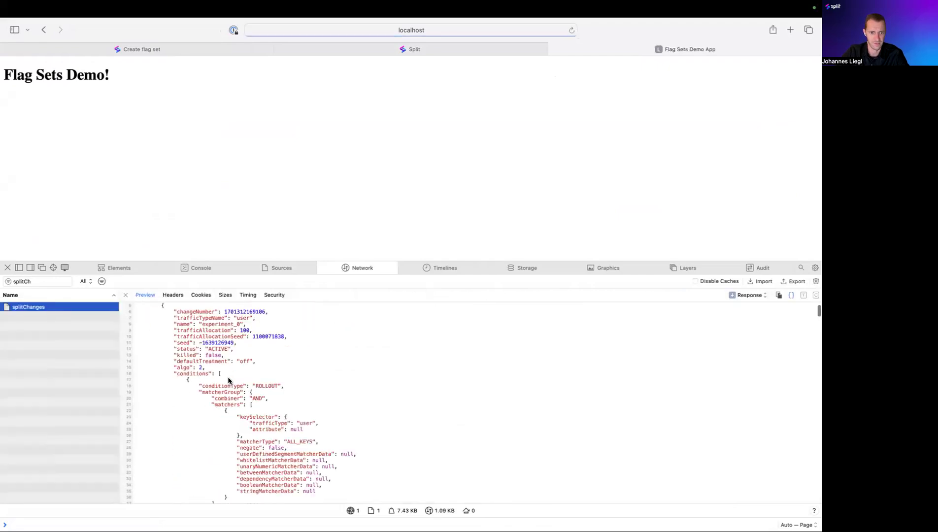
pyautogui.click(748, 295)
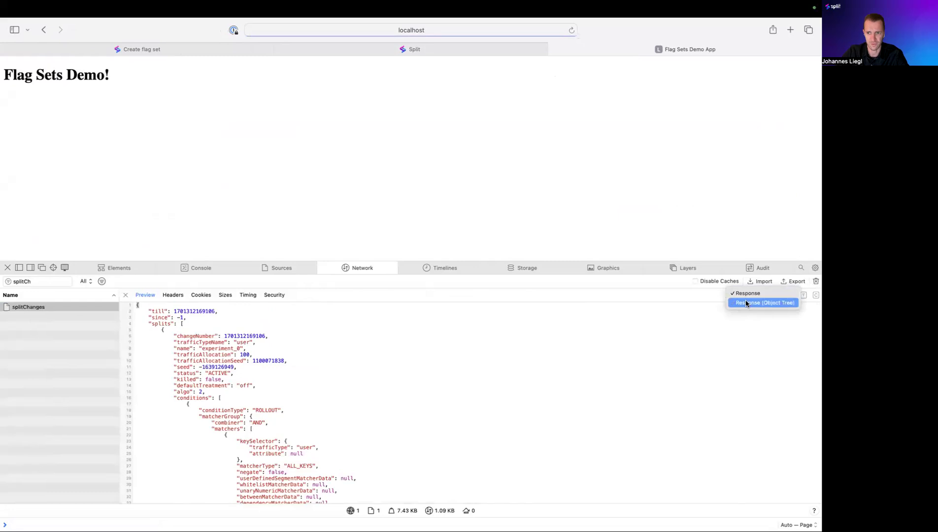
pyautogui.click(748, 303)
pyautogui.click(127, 319)
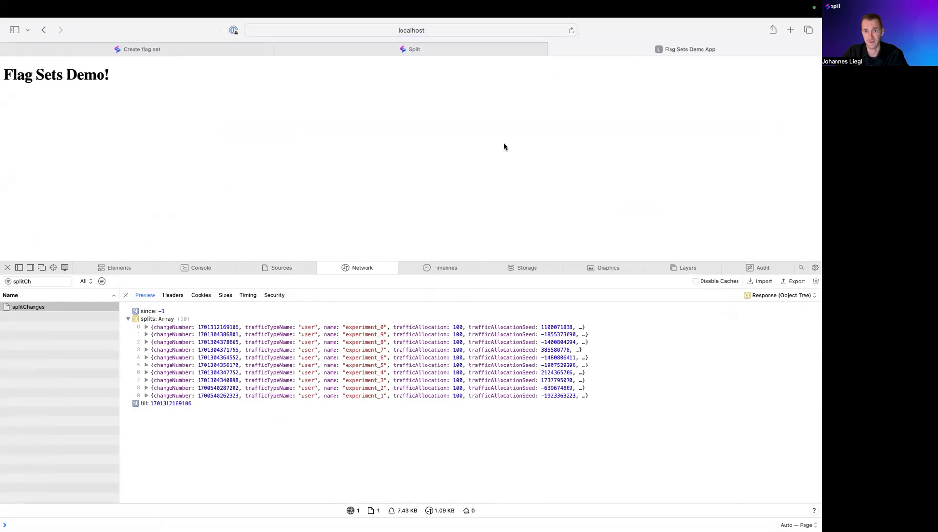
# Uncomment the splitFilters bySet 'frontend' block on lines 9–12 of app.js and save the file
pyautogui.hotkey('ctrl', 'Right')
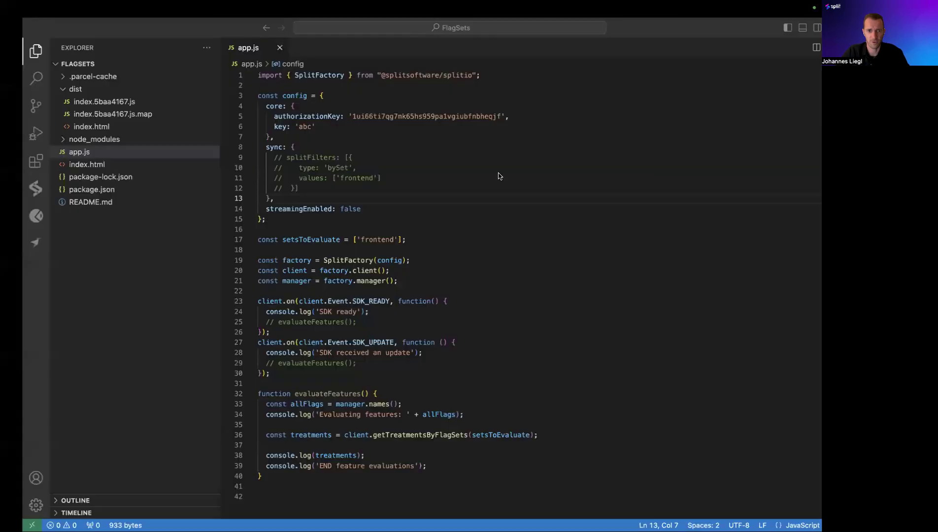
pyautogui.click(249, 158)
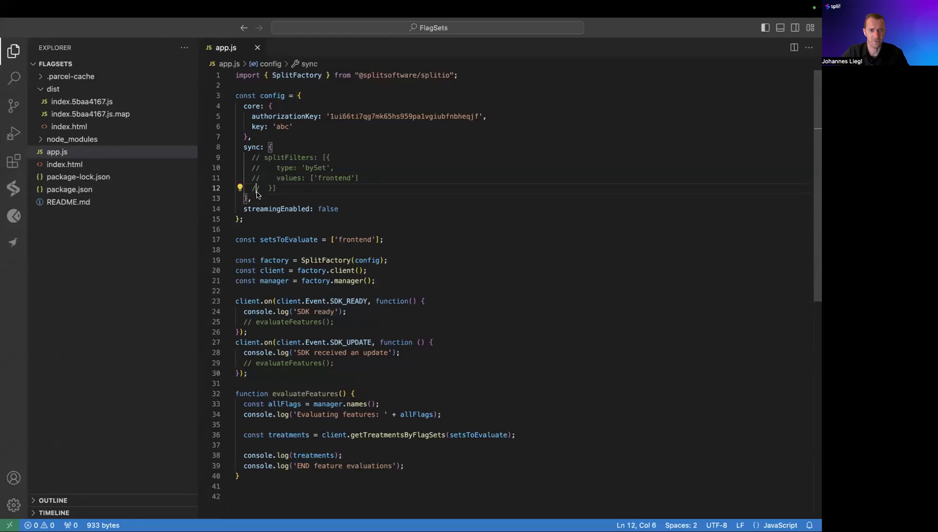
pyautogui.moveTo(249, 158); pyautogui.dragTo(276, 190)
pyautogui.press('super+slash')
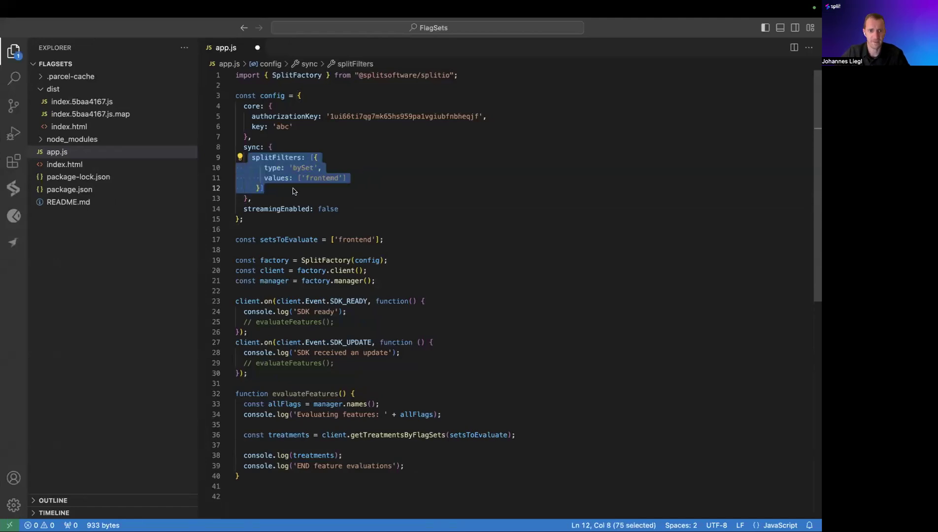
pyautogui.click(302, 191)
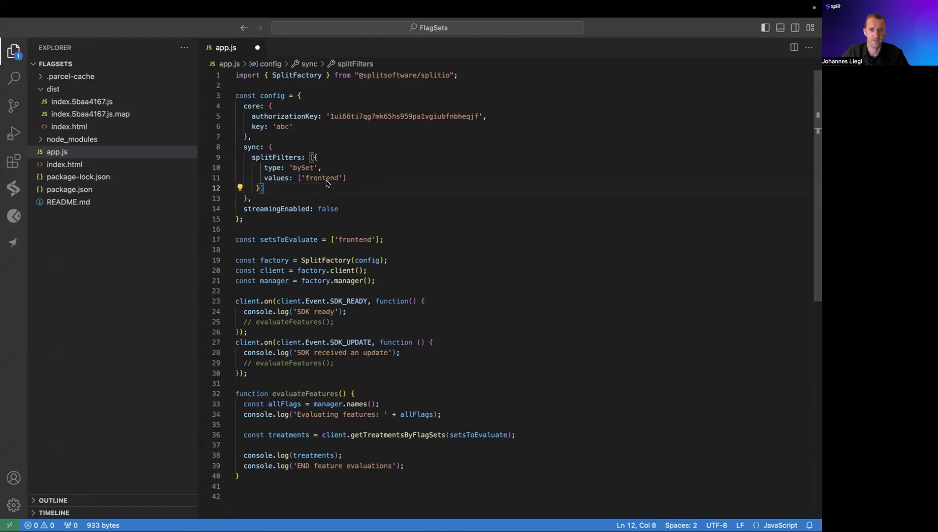
pyautogui.click(306, 180)
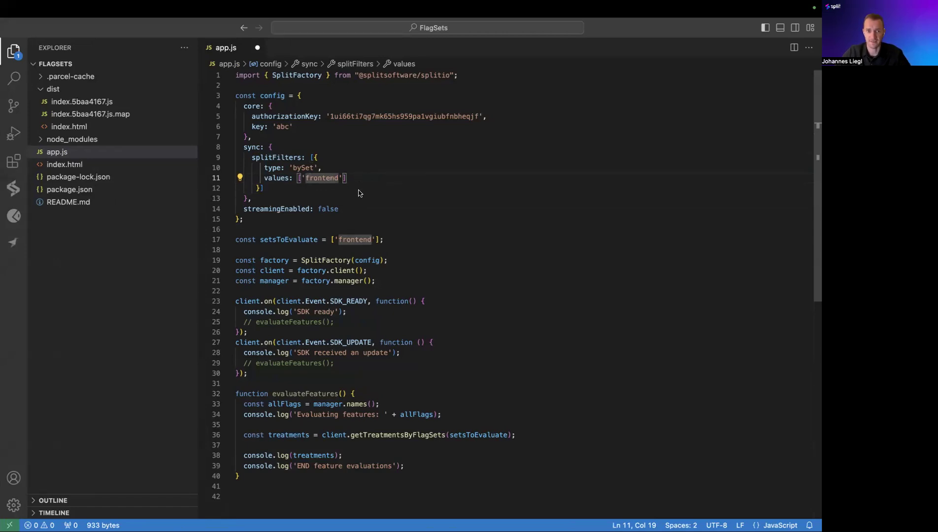
pyautogui.click(379, 208)
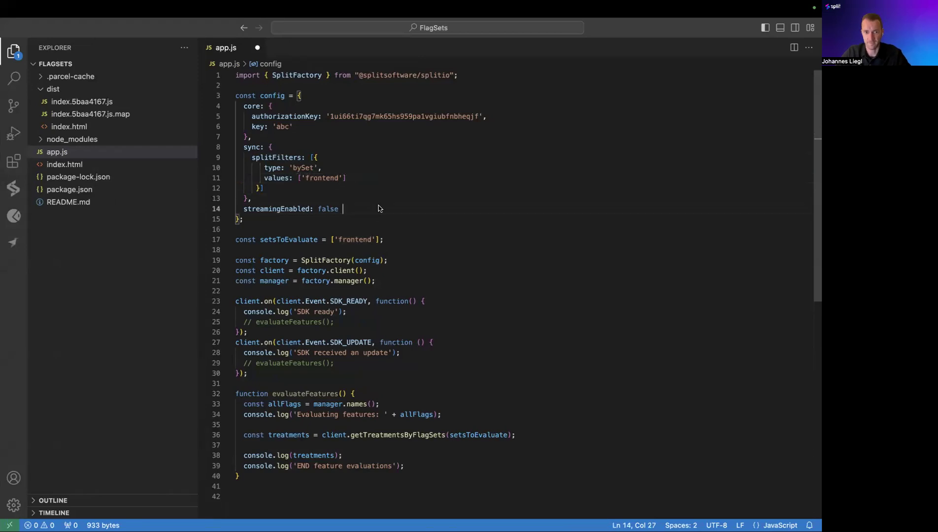
pyautogui.press('super+s')
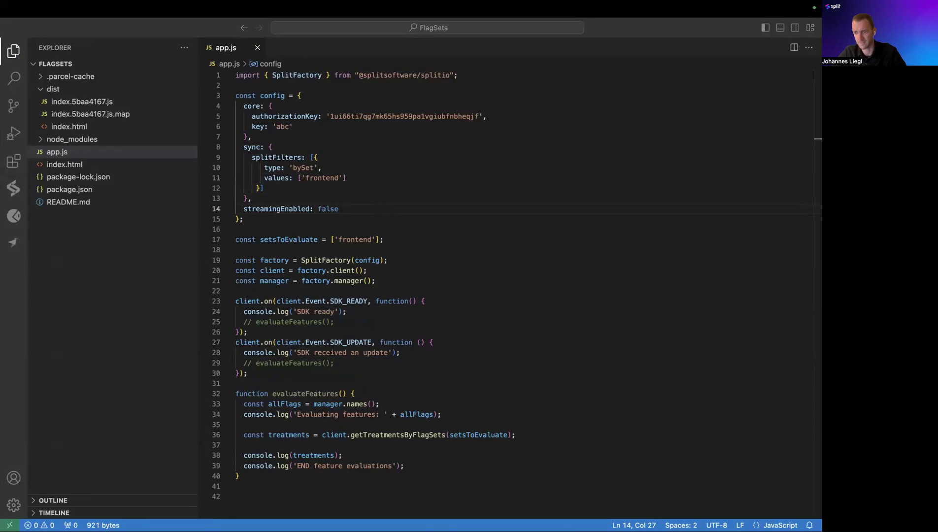
pyautogui.hotkey('ctrl', 'Left')
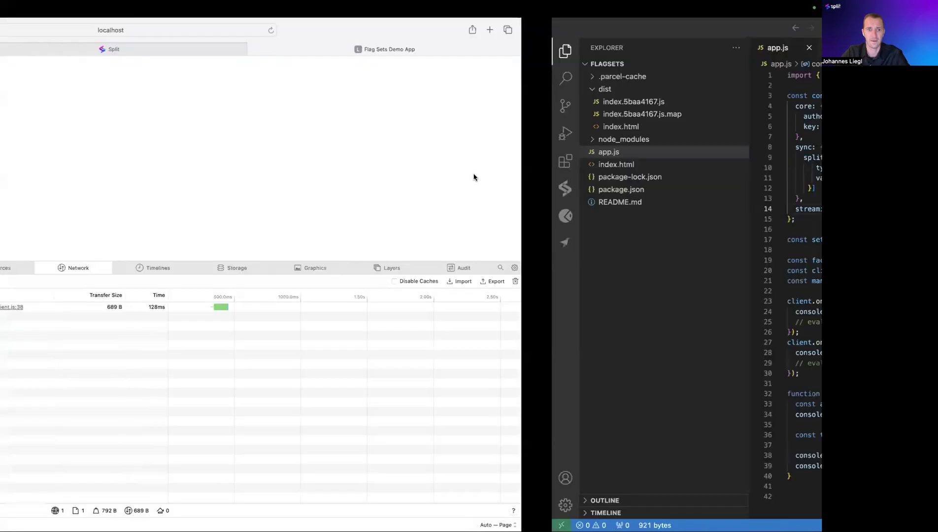
pyautogui.click(433, 50)
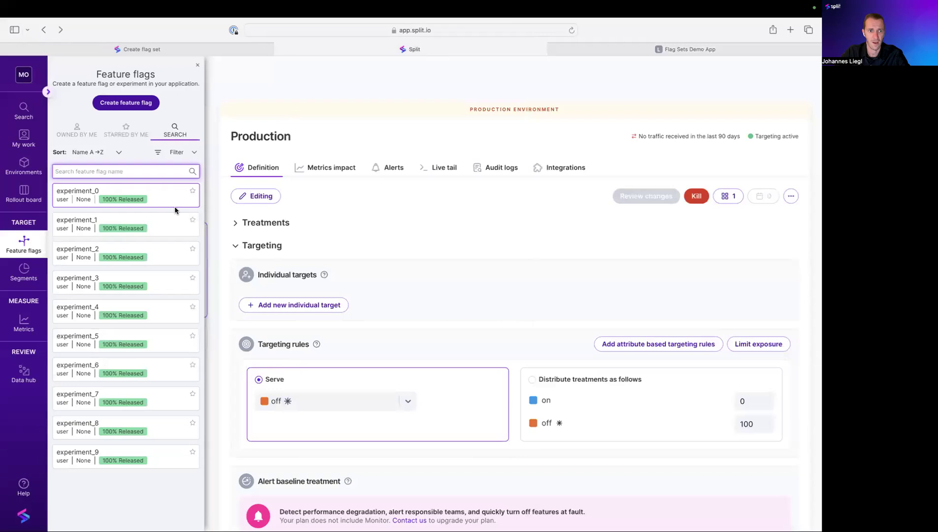
pyautogui.click(147, 192)
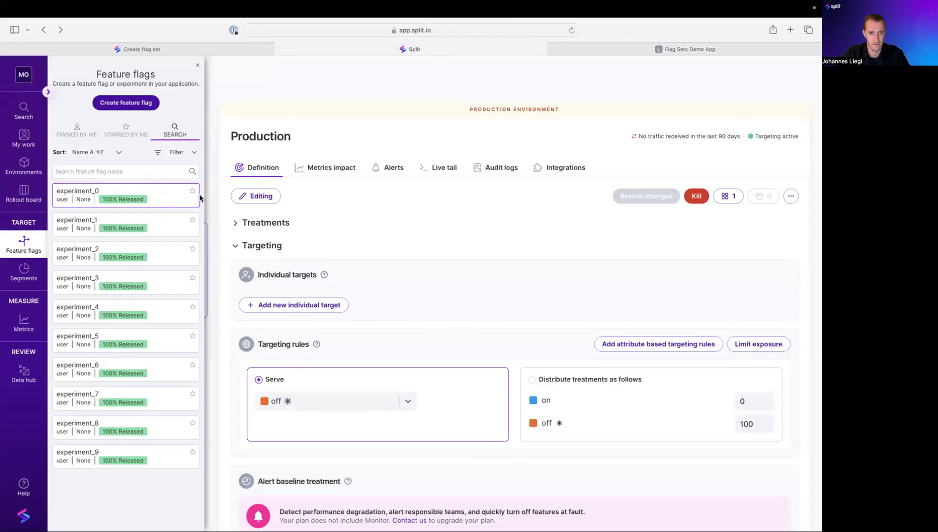
pyautogui.click(163, 229)
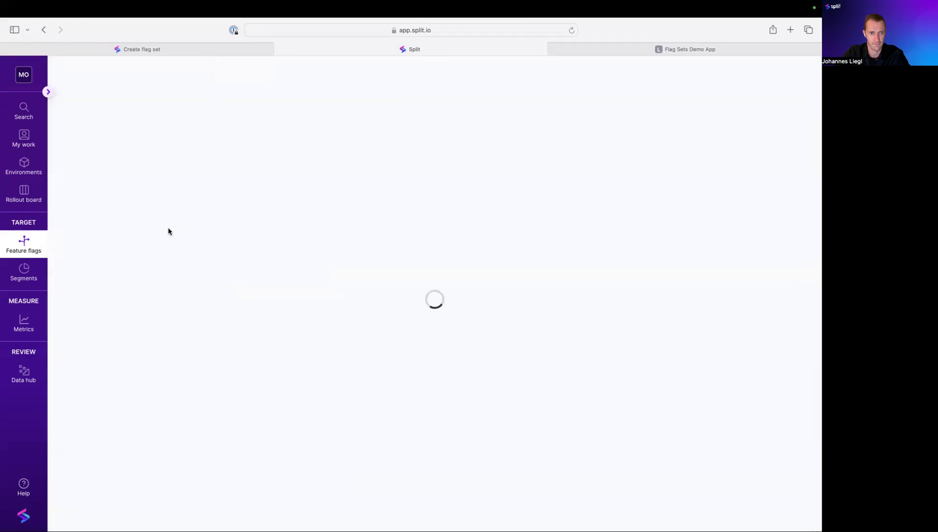
pyautogui.click(28, 242)
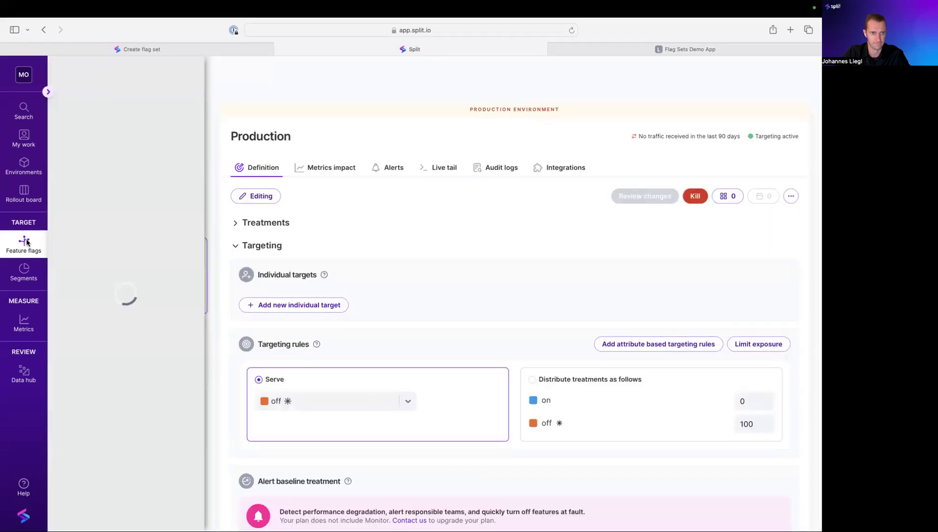
pyautogui.click(160, 197)
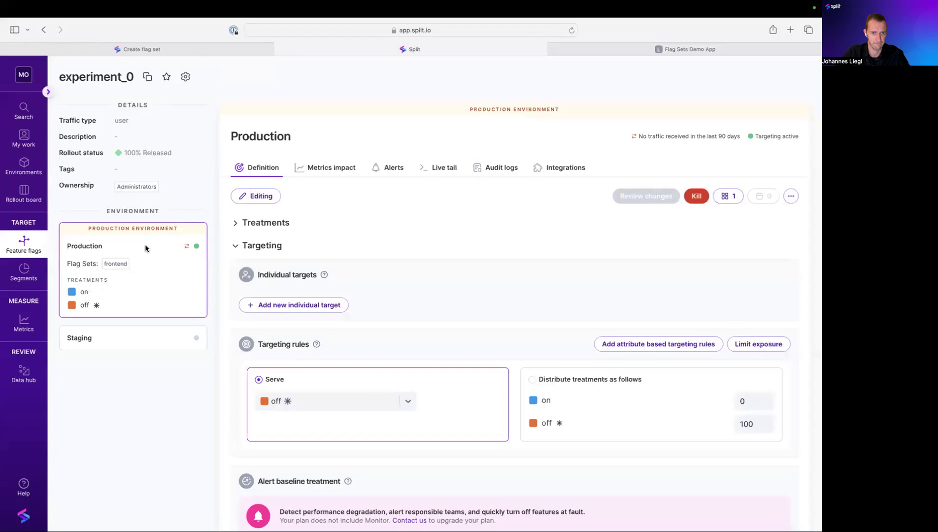
pyautogui.click(25, 248)
pyautogui.click(79, 248)
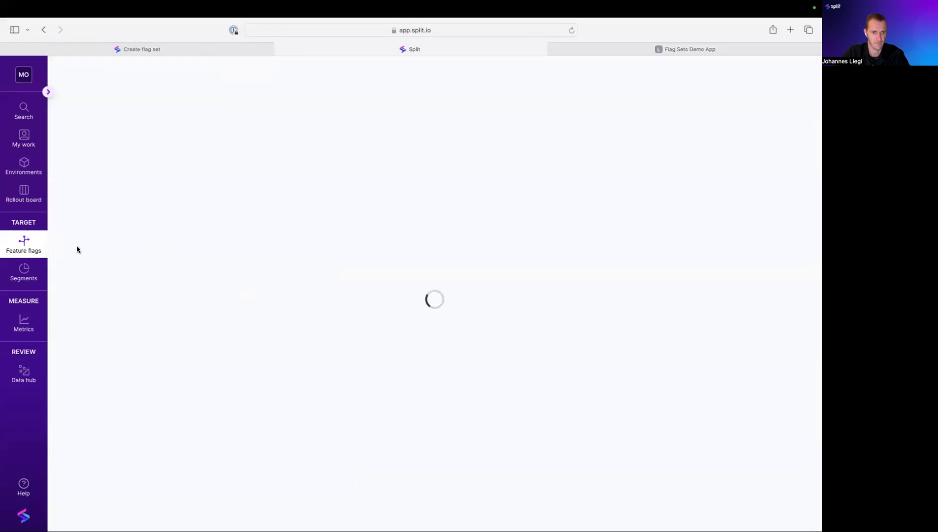
pyautogui.click(28, 249)
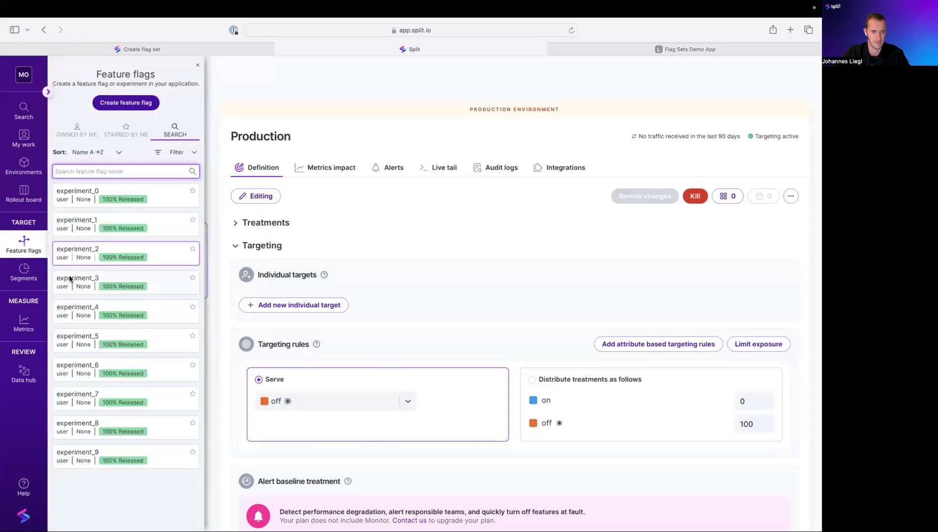
pyautogui.click(69, 279)
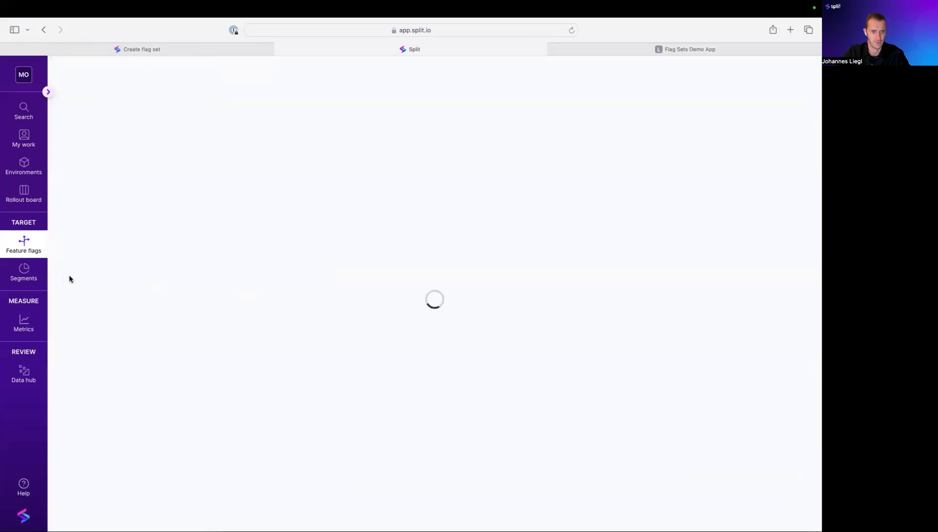
pyautogui.click(39, 248)
pyautogui.click(84, 197)
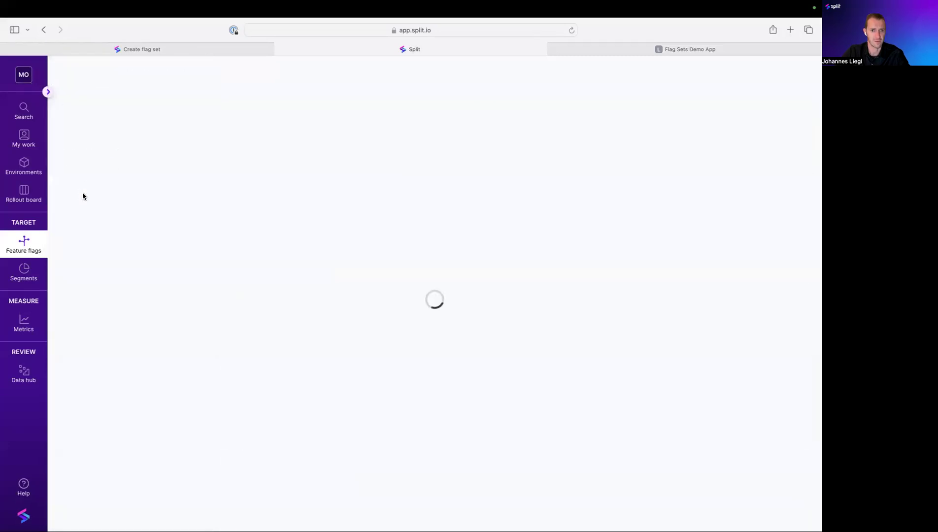
pyautogui.click(597, 51)
# Clear the network log, reload, and expand the splitChanges response showing only experiment_0 with set frontend
pyautogui.click(816, 281)
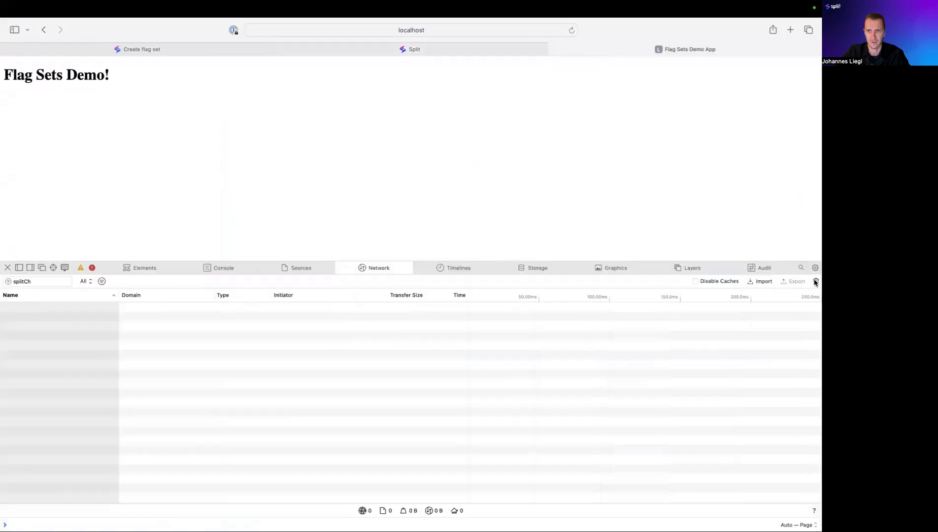
pyautogui.click(570, 32)
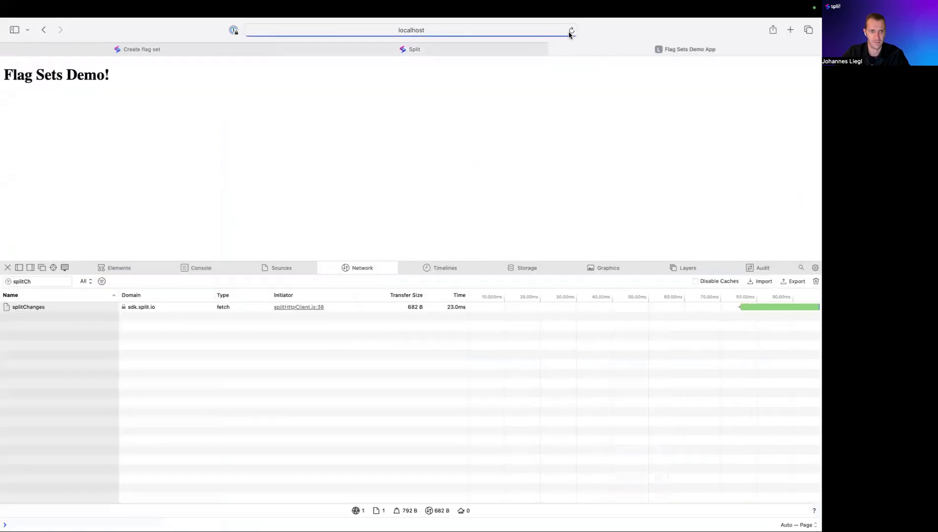
pyautogui.click(71, 308)
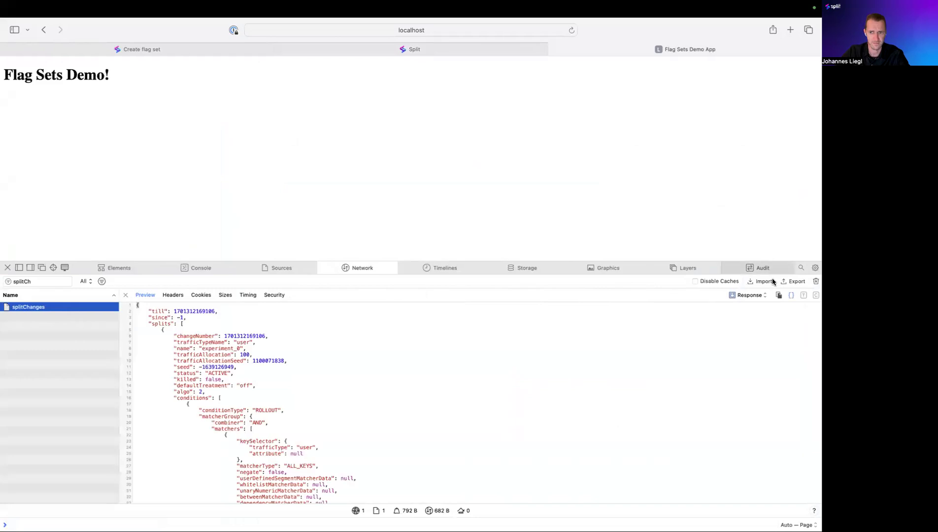
pyautogui.click(749, 295)
pyautogui.click(747, 306)
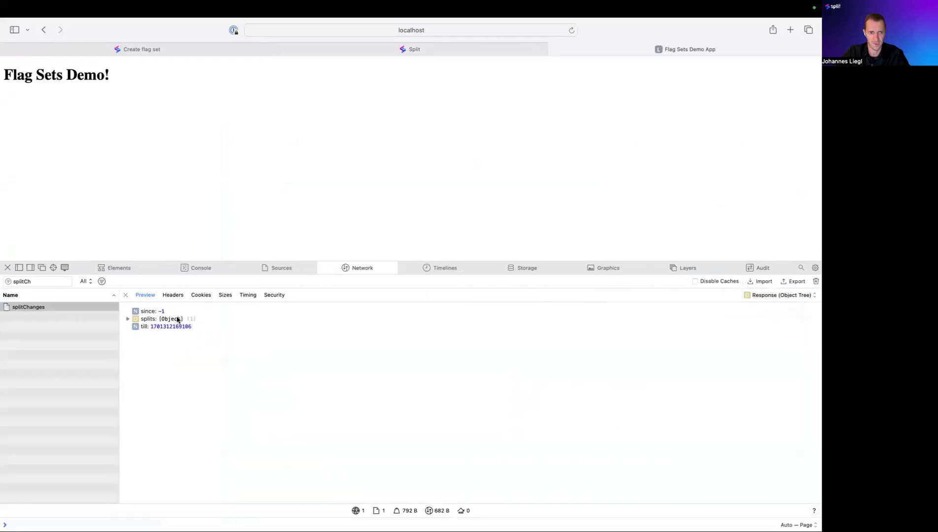
pyautogui.click(127, 319)
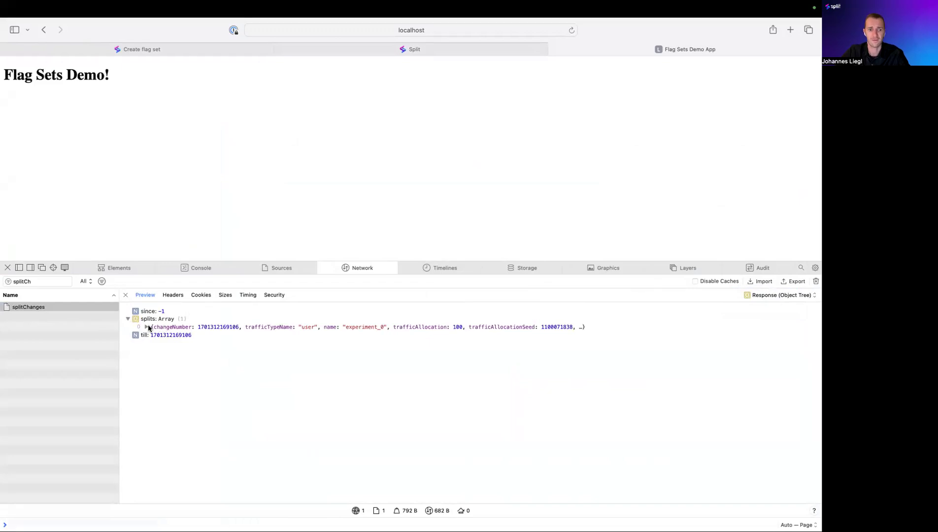
pyautogui.click(147, 328)
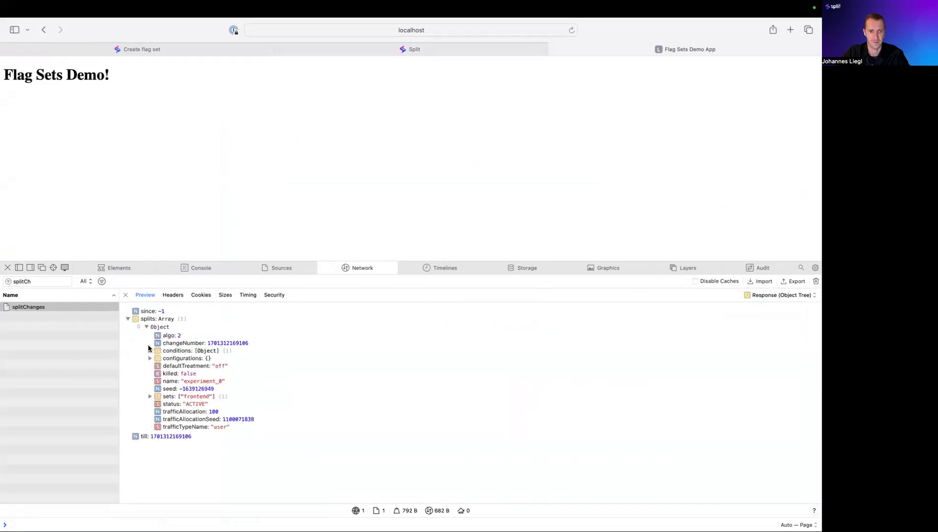